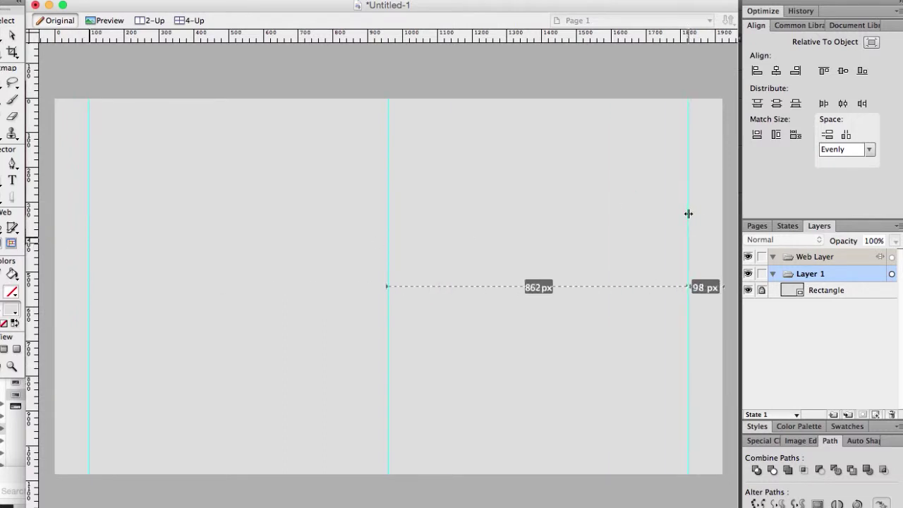
Place vertical guides 30 px inside both margin guides and on either side of the centre, plus horizontal header and banner guides
drag(33, 158, 377, 166)
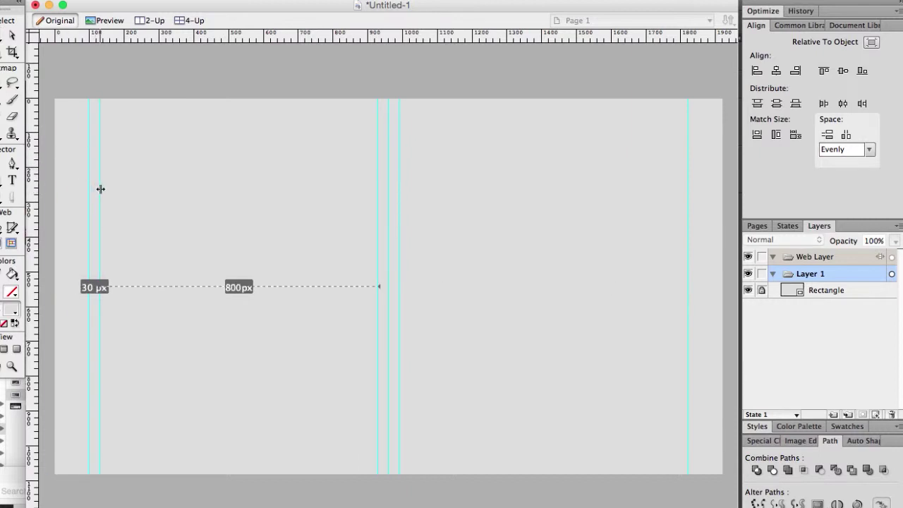
drag(369, 155, 677, 178)
drag(119, 37, 198, 106)
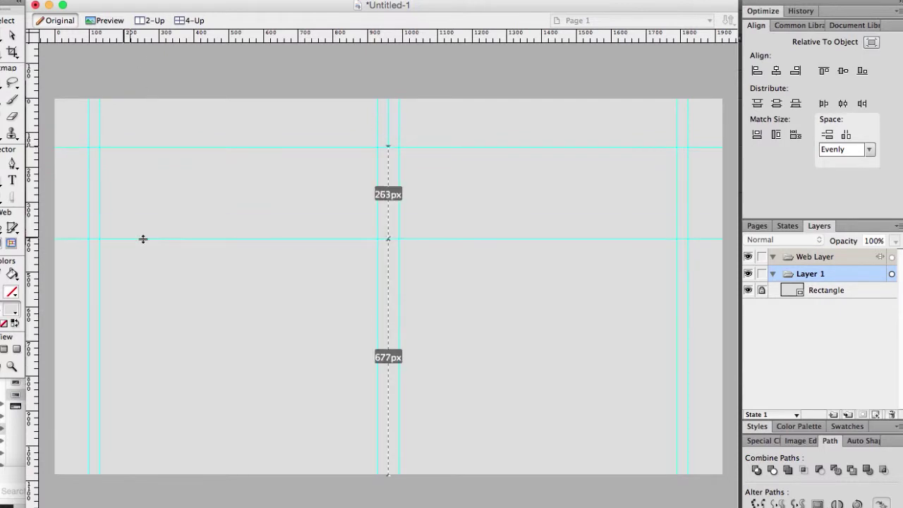
key(super+equal)
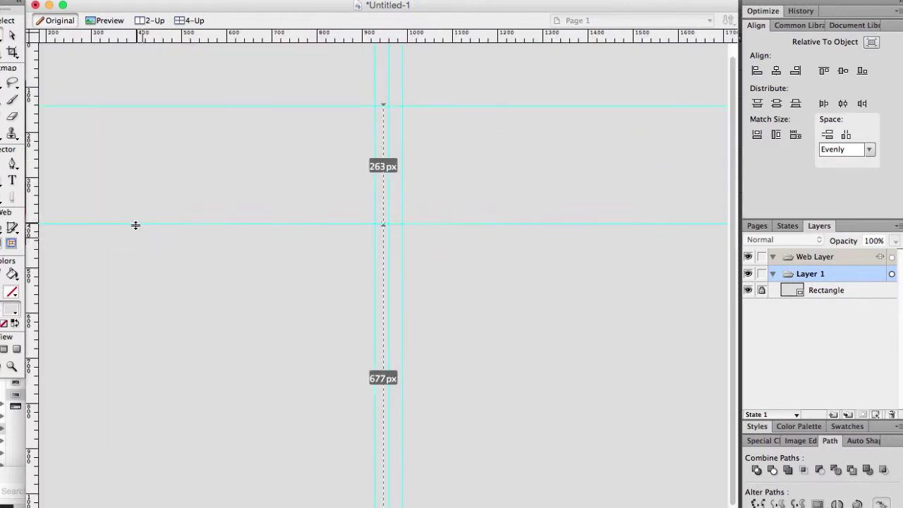
key(super+0)
Draw a full-width black header rectangle down to the first horizontal guide and set its opacity to 70%
drag(58, 89, 720, 150)
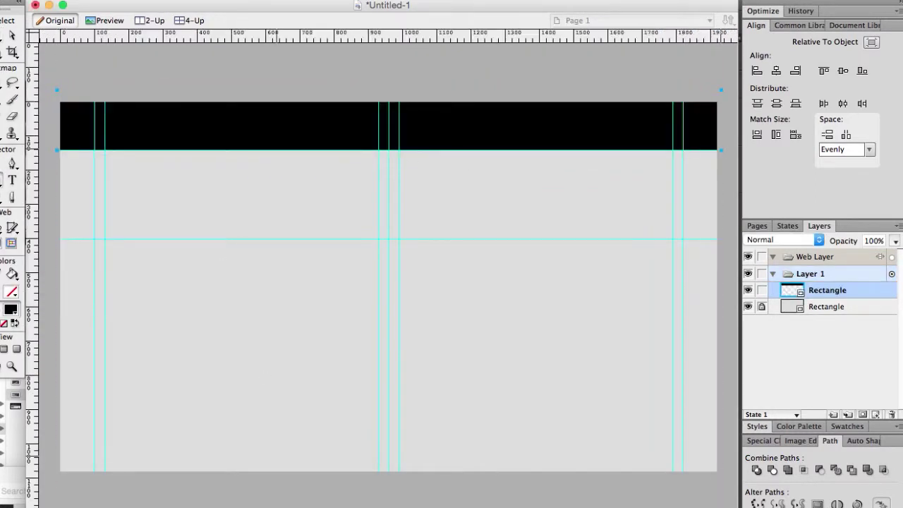
key(7)
key(super+d)
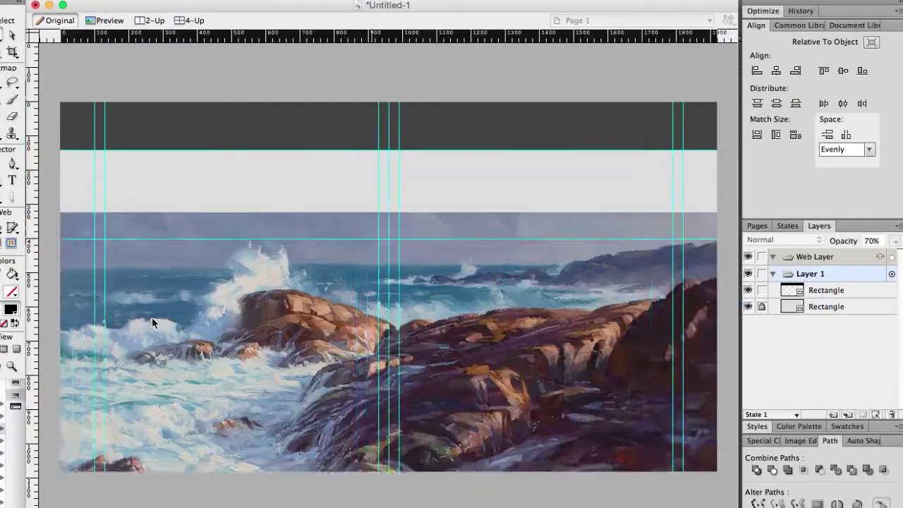
Move the seascape bitmap up behind the header bar and stack the grey background rectangle above it
drag(151, 318, 290, 226)
key(super+Down)
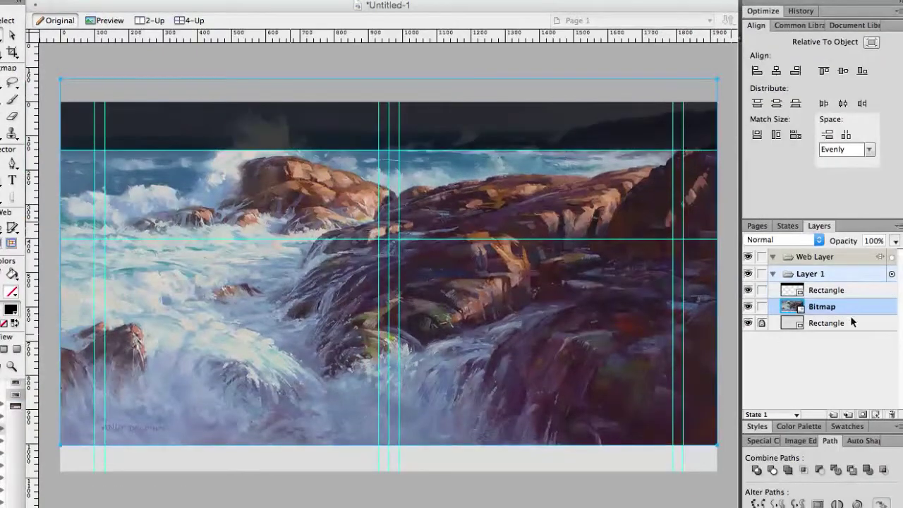
drag(824, 322, 824, 306)
Lower the grey background's top edge to the second horizontal guide and lock the background and seascape layers
drag(389, 98, 389, 238)
click(497, 76)
click(834, 308)
drag(763, 319, 762, 307)
Draw a black overlay rectangle across the banner at 47% opacity and stack it beneath the grey background
drag(57, 97, 727, 239)
click(11, 309)
click(15, 123)
click(872, 241)
text(47)
key(Return)
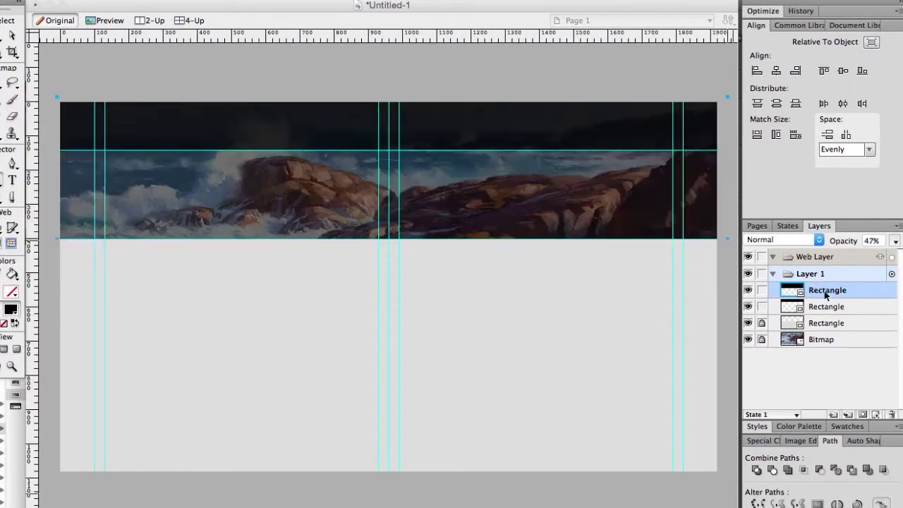
drag(827, 289, 827, 332)
click(232, 67)
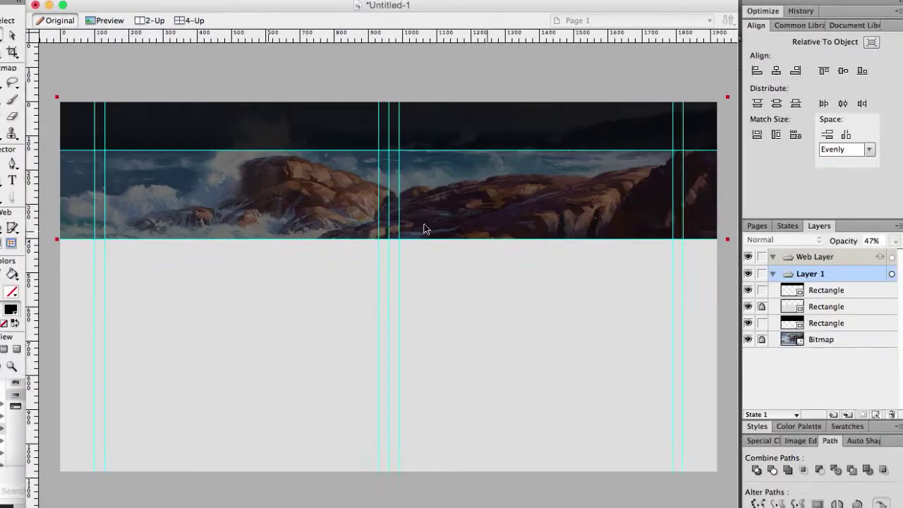
Unlock the seascape bitmap and nudge it down within the banner
click(827, 322)
click(820, 339)
key(shift+Down)
key(shift+Down)
key(shift+Down)
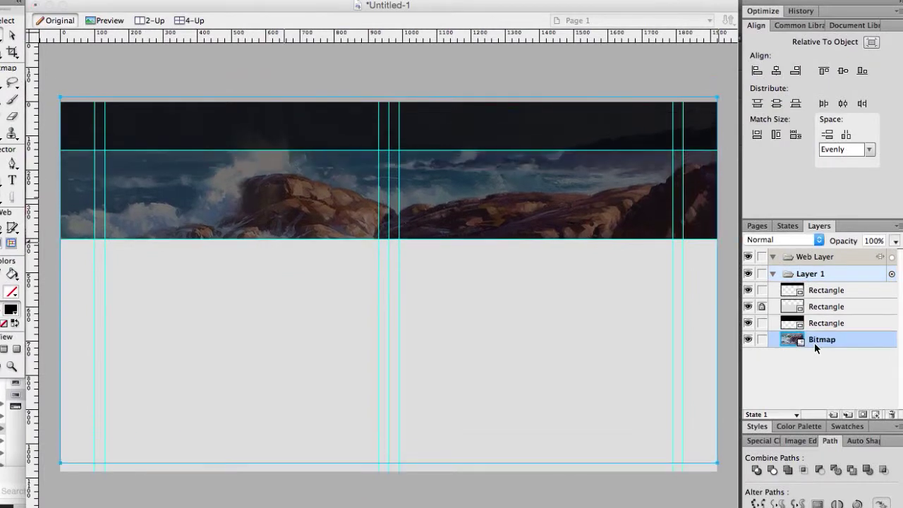
Lower the header bar rectangle's opacity to about 60%
click(826, 322)
click(827, 290)
click(895, 241)
drag(897, 248, 896, 251)
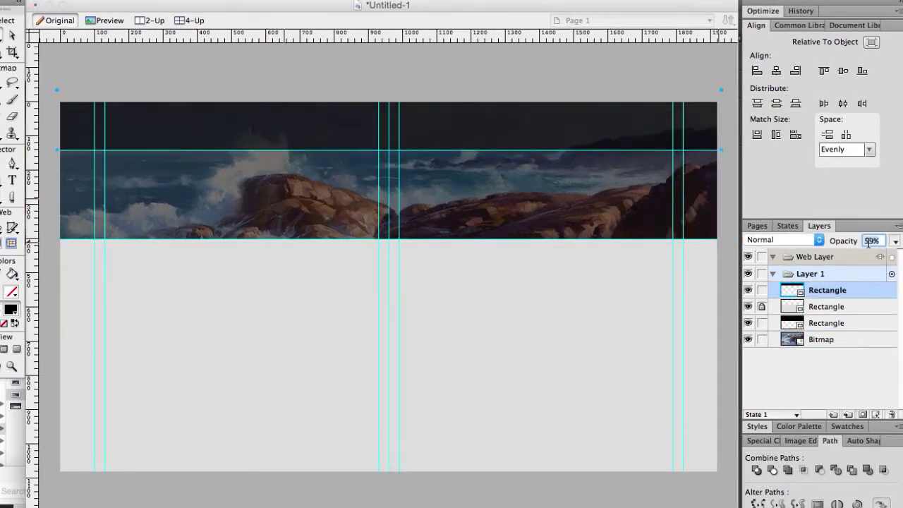
Extend the banner to a lower horizontal guide by moving down the grey background's top edge and the dark overlay's bottom edge
click(235, 256)
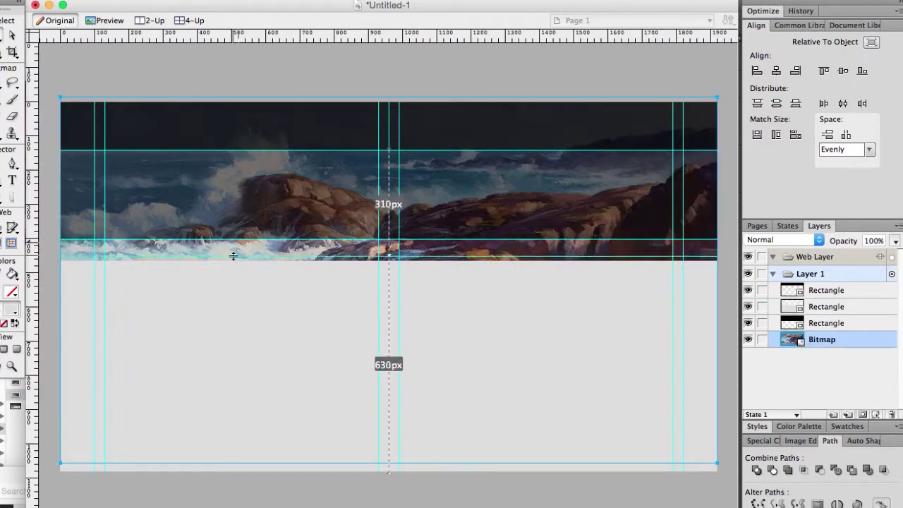
click(213, 328)
click(199, 61)
click(388, 212)
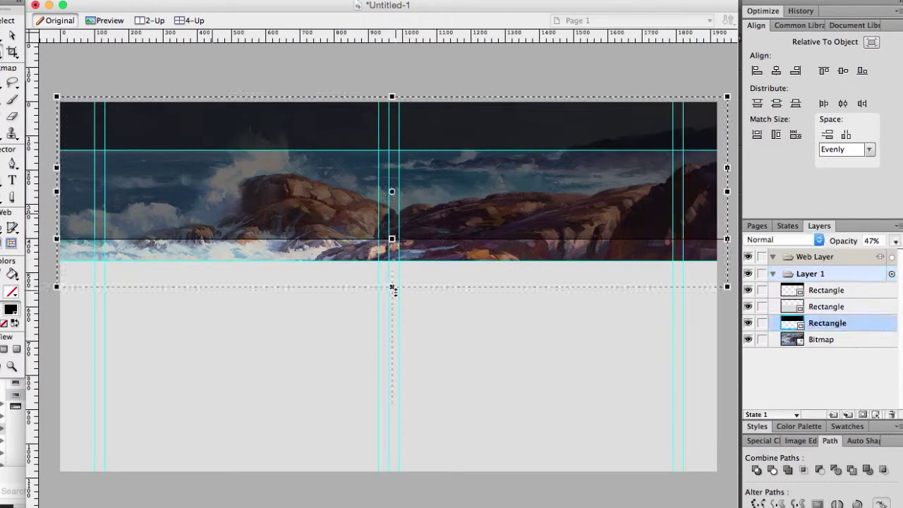
click(313, 67)
Add the artist's full name as white text over the banner
click(11, 314)
click(218, 232)
text(Andy Dolph)
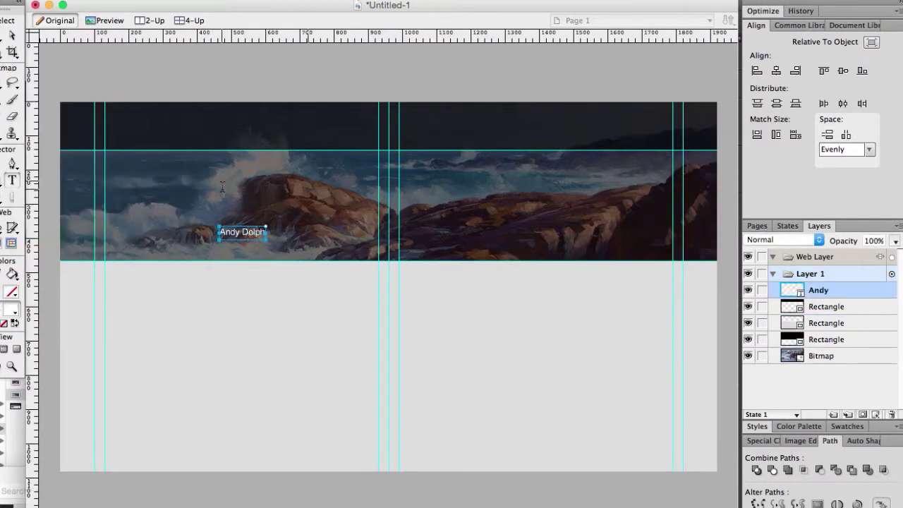
Make the artist's name larger, italic and tightly spaced, and move it into the header bar at the left content guide
key(super+a)
key(super+b)
key(super+i)
key(super+b)
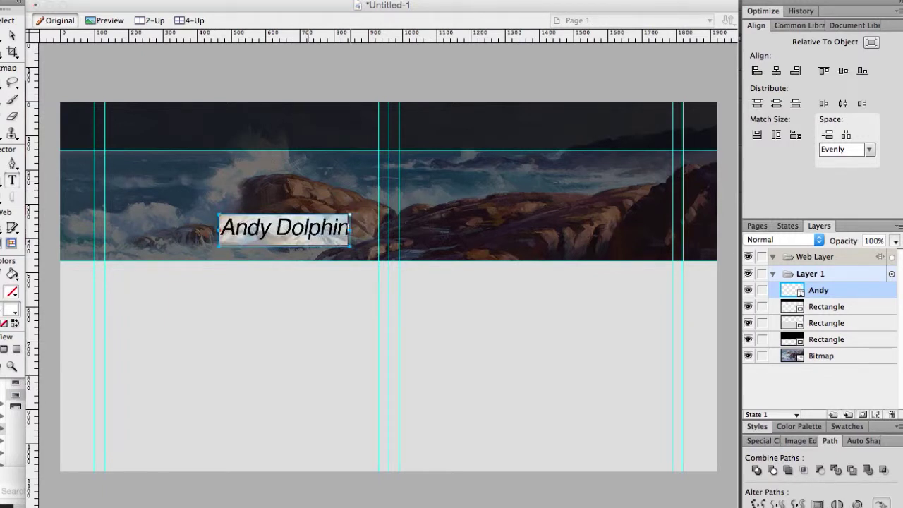
key(super+b)
key(super+b)
key(super+alt+Left)
key(super+alt+Left)
key(super+alt+Left)
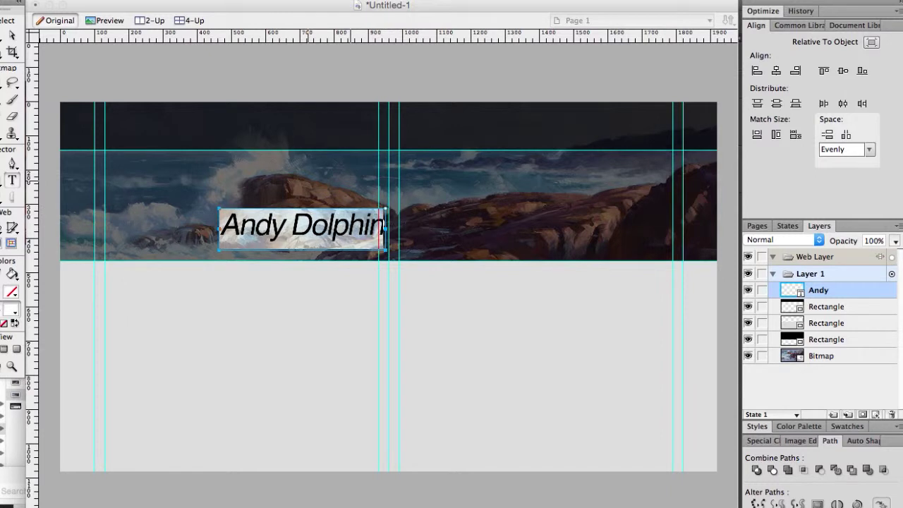
drag(282, 226, 169, 126)
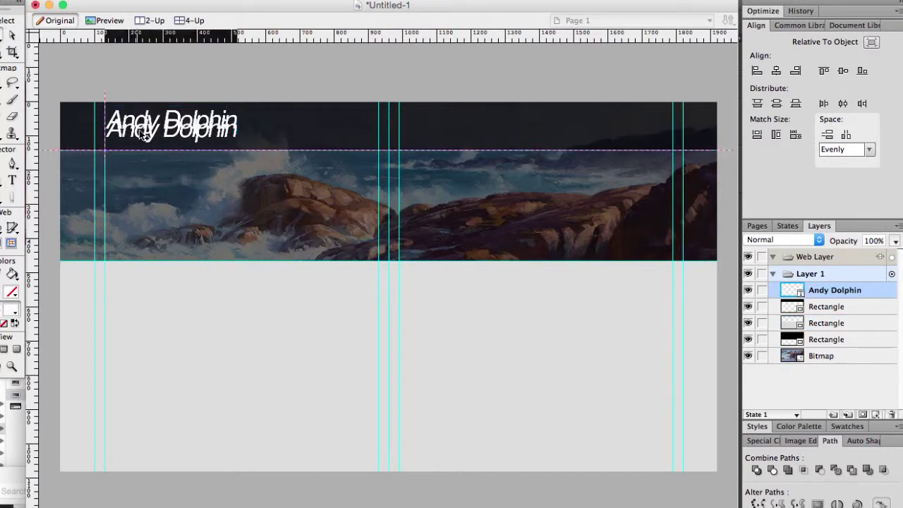
Duplicate the artist's name and replace the copy's text with "Fine artist, oil painter, graphic artist & illustrator"
key(super+d)
double_click(188, 135)
text(Fine artist, oil painter, gra)
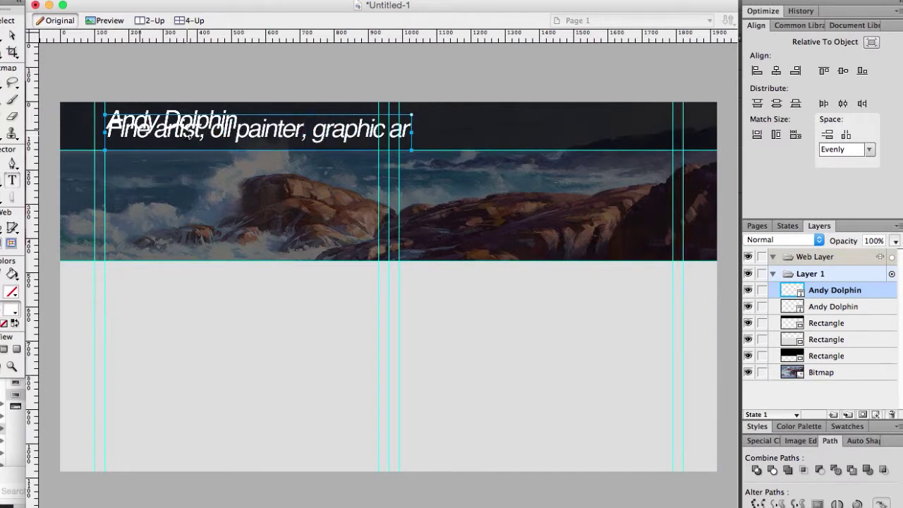
text(tor)
Reduce the tagline's text size and place it directly beneath the artist's name
key(super+a)
key(super+shift+comma)
key(super+shift+comma)
key(super+shift+comma)
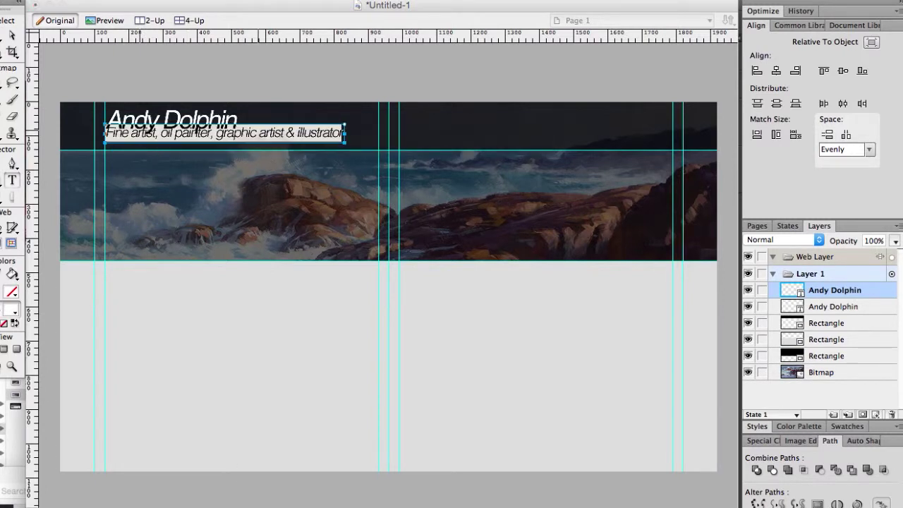
key(Escape)
drag(273, 136, 272, 140)
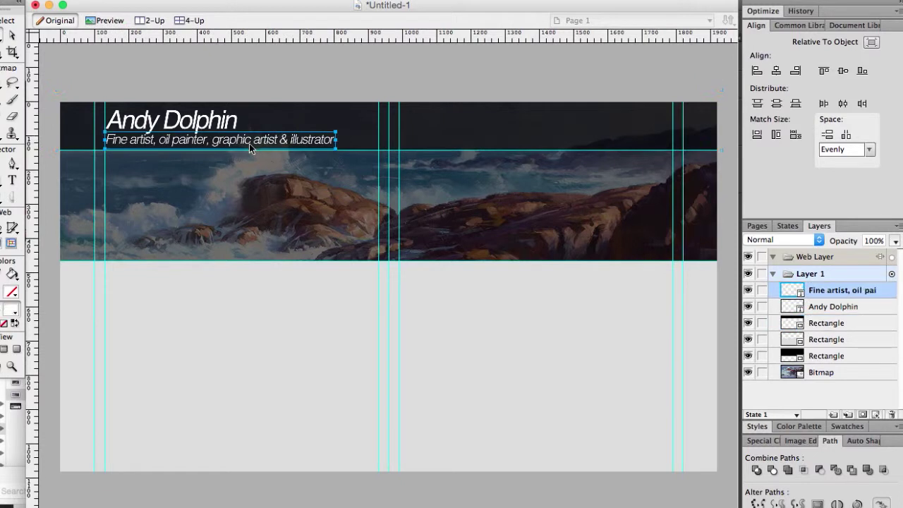
Copy the tagline to the header's right half and replace its text with "Home About Blog Gallery Videos Contact Store"
mouse_move(196, 142)
mouse_down()
mouse_move(530, 141)
mouse_move(490, 125)
mouse_up()
double_click(465, 127)
text(Home About Blog Gallery Videos Contact Store)
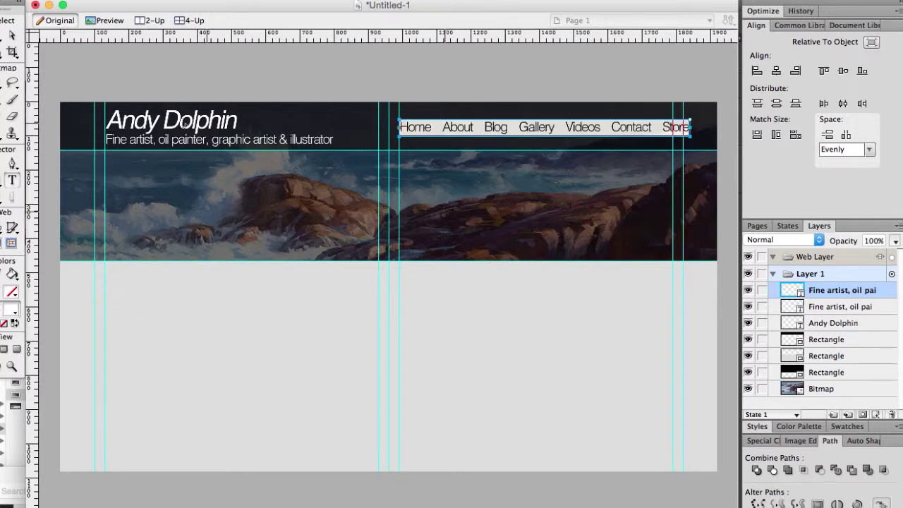
Shrink the tagline and navigation text, and fit the navigation between the centre and right content guides
click(219, 139)
click(536, 127)
key(Down)
key(Down)
key(Down)
key(Down)
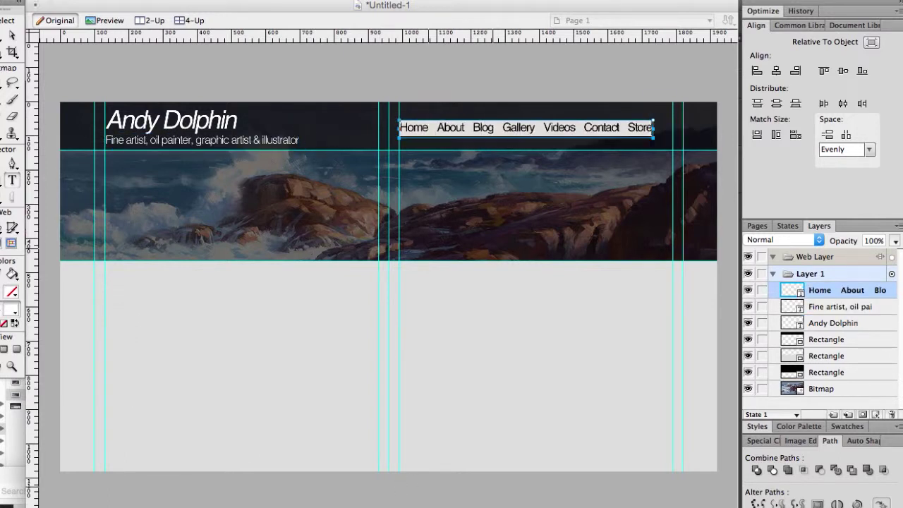
key(Escape)
click(452, 127)
key(Down)
key(Escape)
Add a large, centre-aligned white banner headline on two lines: "Beautifully capturing the moment" and "in every piece of art."
click(11, 181)
click(341, 206)
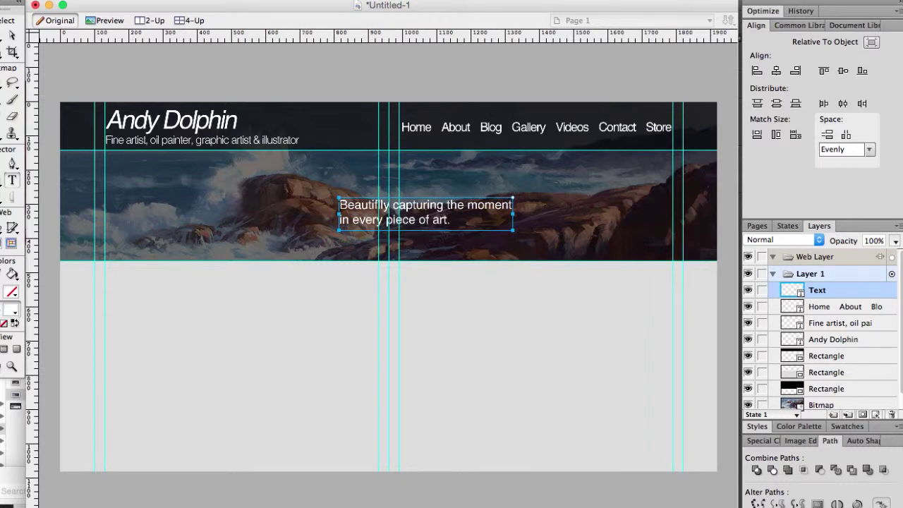
key(super+a)
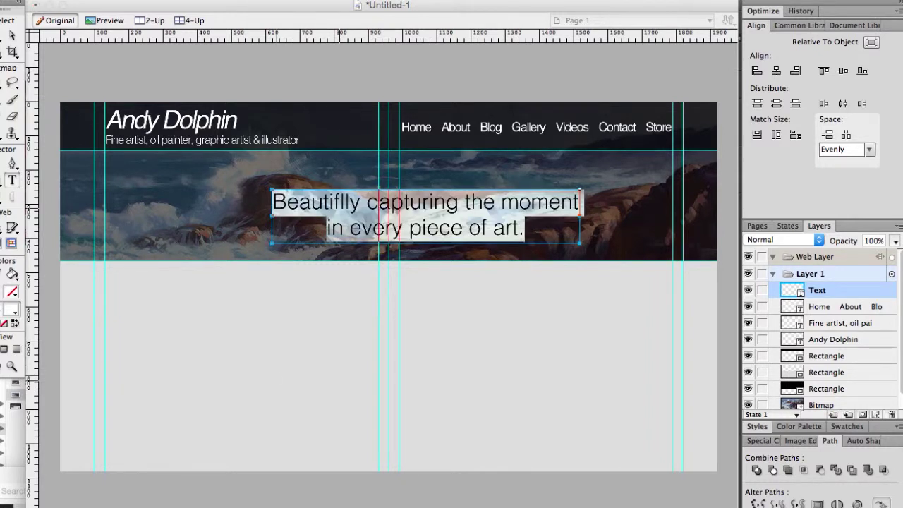
key(Escape)
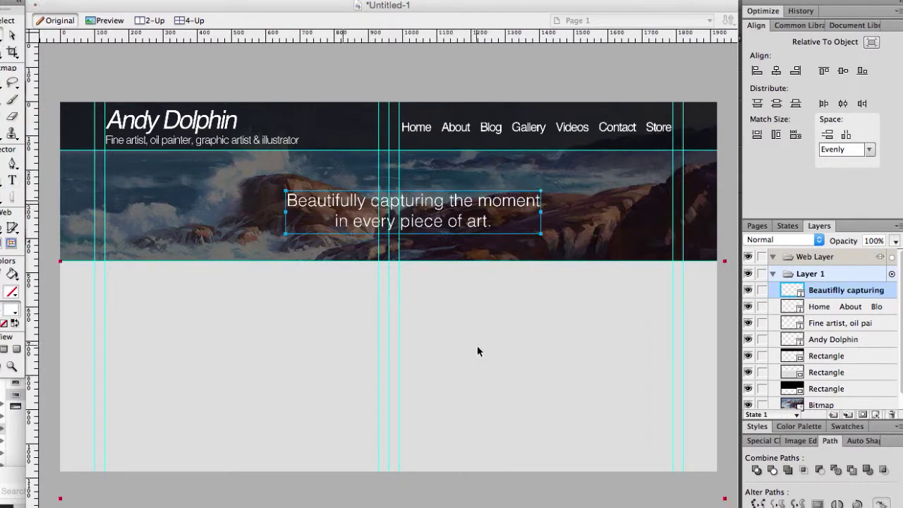
Centre the headline on the page's middle guide within the banner
drag(413, 211, 389, 207)
click(389, 208)
right_click(425, 478)
key(Escape)
Nudge the artist's name and tagline slightly upward together in the header bar
click(204, 140)
shift+click(169, 122)
click(255, 343)
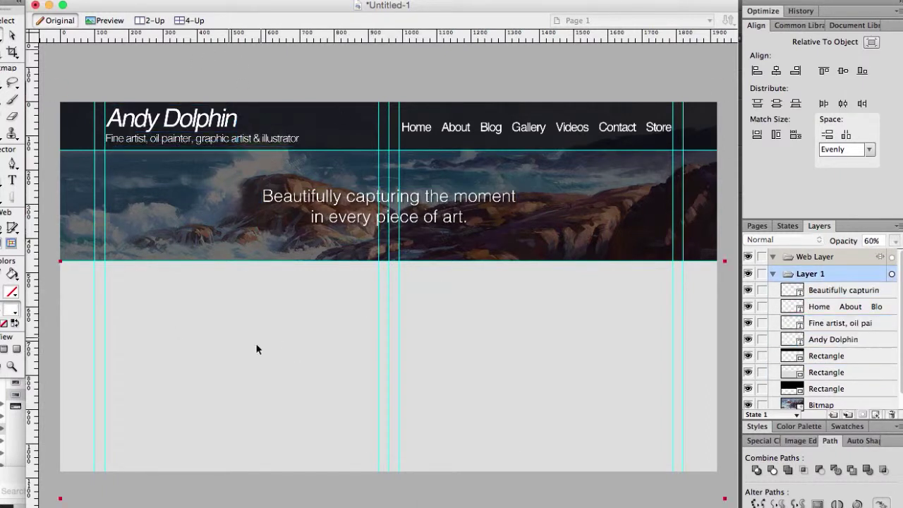
Draw a white highlight rectangle behind the Home item, fitted to the header bar's height, at 18% opacity
scroll(493, 288, up, 5)
scroll(191, 98, down, 5)
click(304, 88)
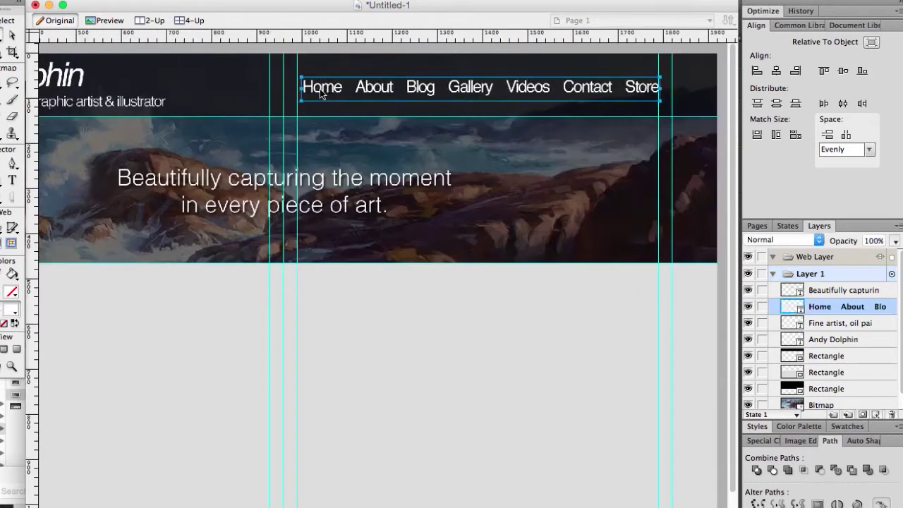
click(425, 74)
drag(297, 53, 348, 116)
key(1)
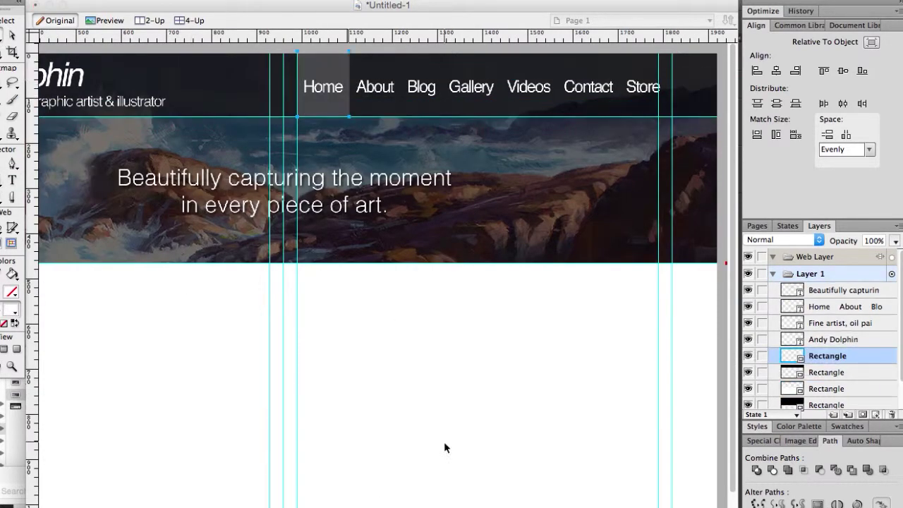
scroll(404, 147, up, 1)
click(405, 141)
click(432, 73)
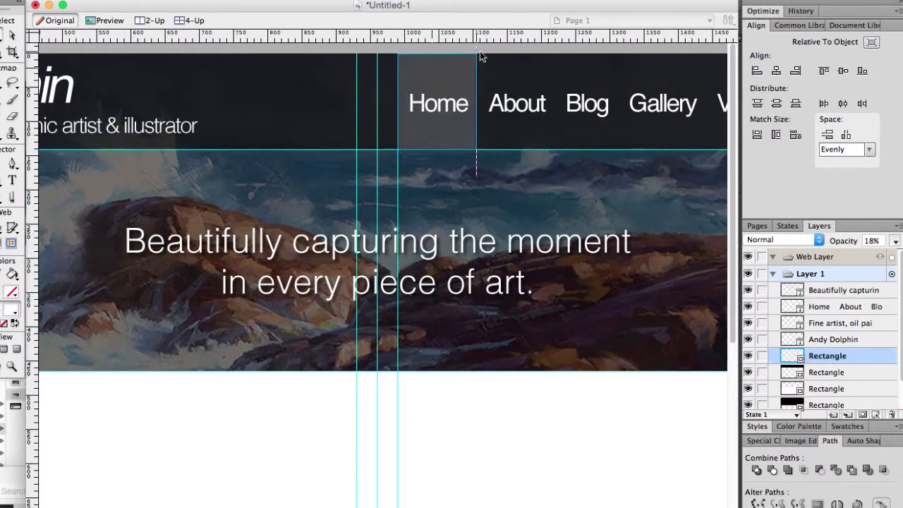
scroll(477, 57, up, 2)
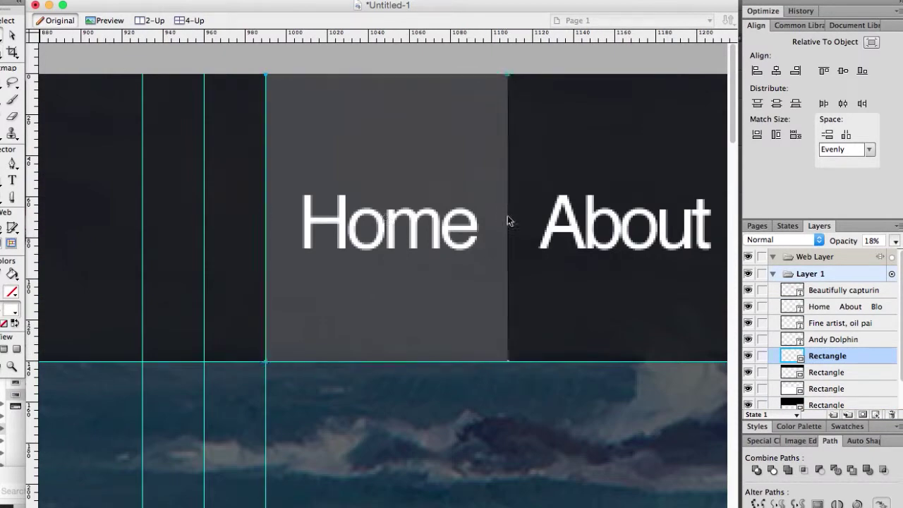
Scale a copy of the Home highlight into a thin white underline along its lower edge at 84% opacity
key(super+minus)
key(q)
drag(383, 53, 383, 146)
key(super+equal)
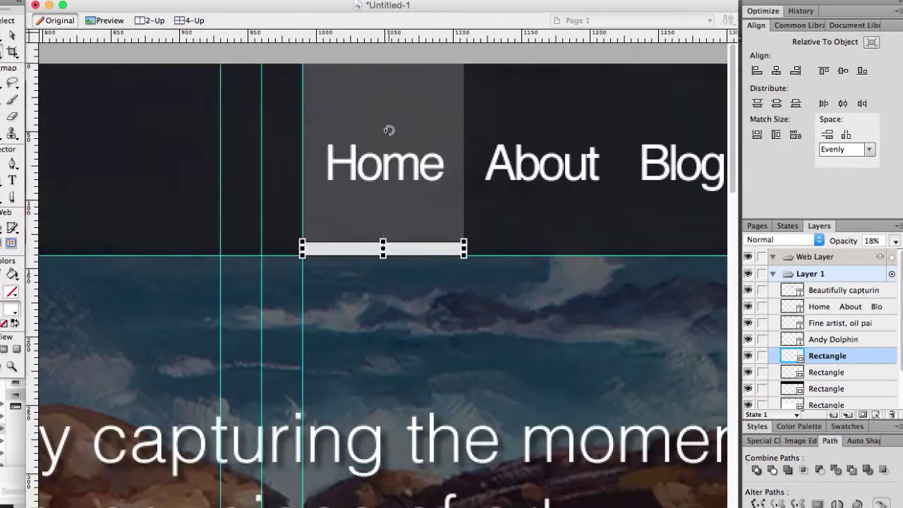
key(Return)
key(super+minus)
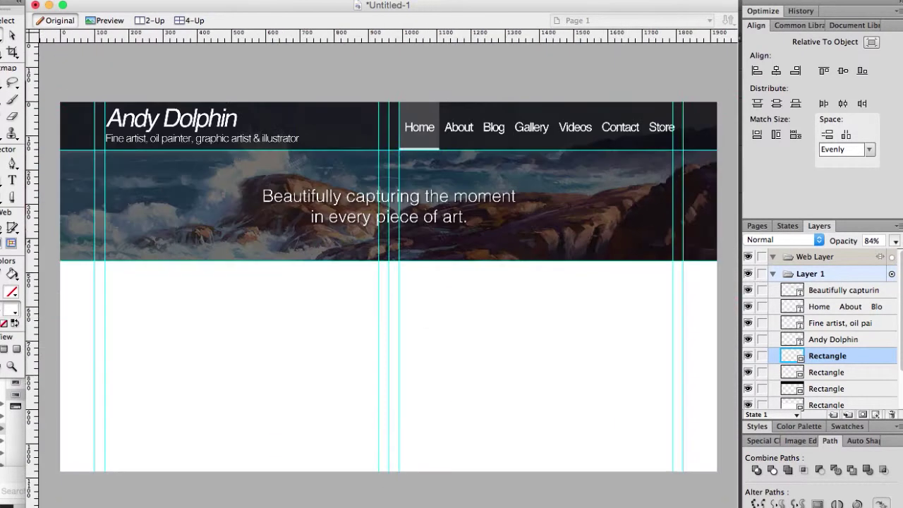
key(super+d)
Fill the content background rectangle below the banner with light grey
click(539, 406)
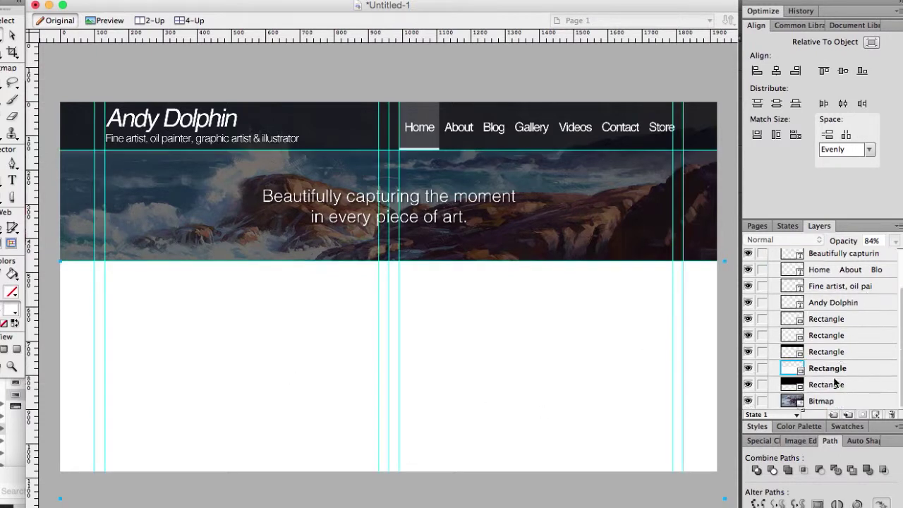
click(11, 311)
click(85, 206)
key(super+d)
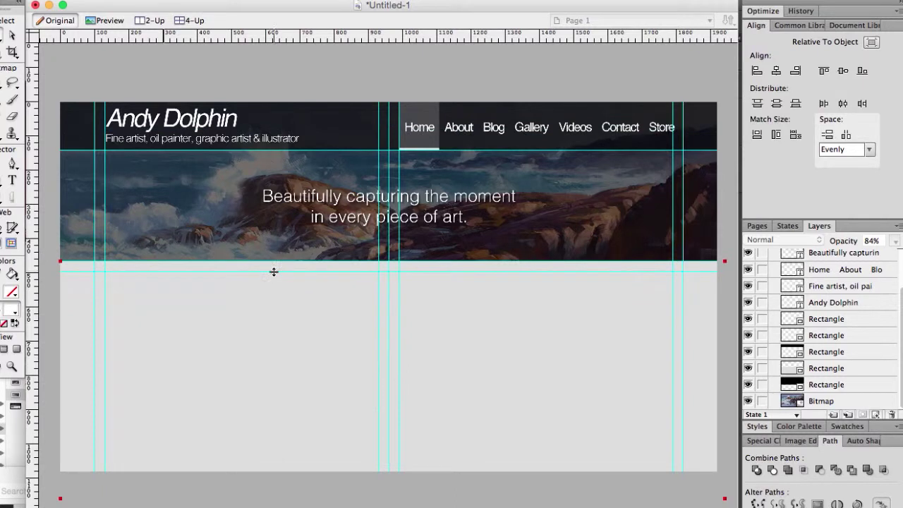
Add a horizontal guide just below the banner and move the two guides flanking the centre line closer to it
scroll(346, 282, up, 5)
drag(409, 382, 403, 383)
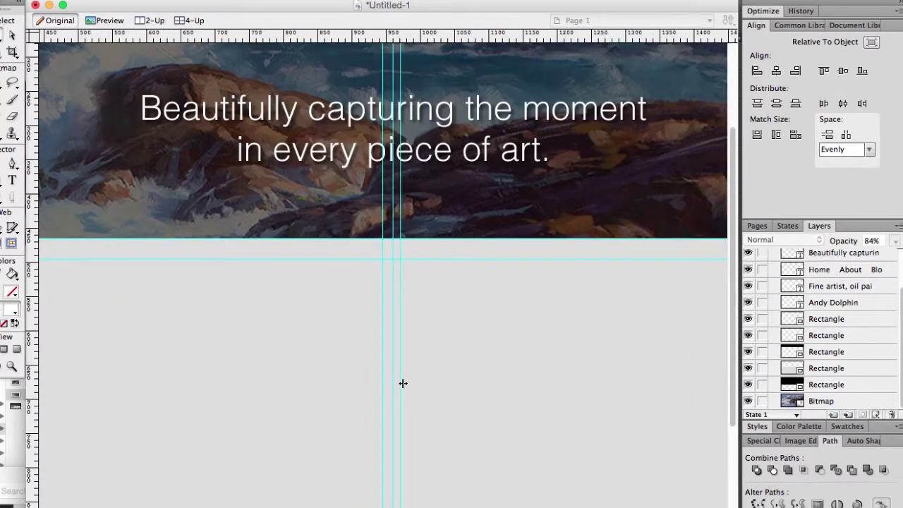
key(super+4)
drag(462, 327, 465, 327)
scroll(465, 326, down, 5)
Try a content rectangle filling the left column below the banner, and delete it
drag(94, 270, 383, 499)
key(Delete)
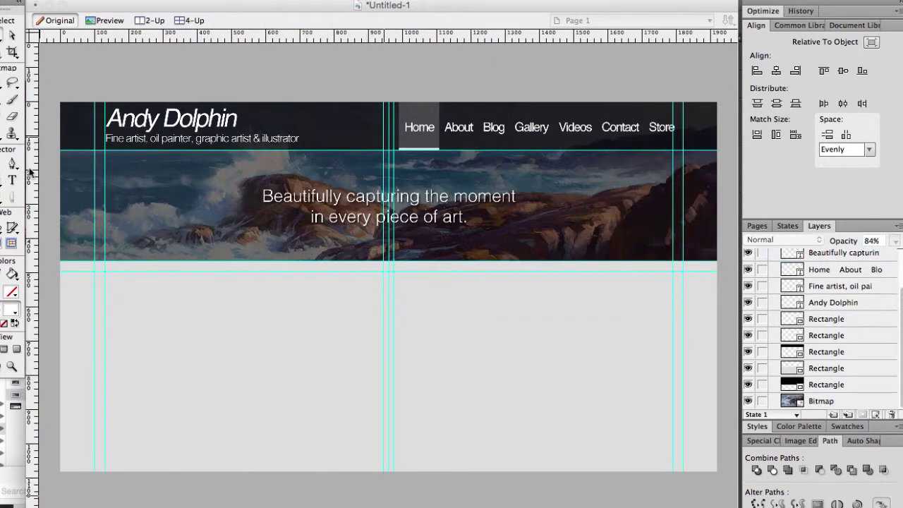
Add a vertical guide 255 px right of the guides flanking the centre line, marking the main content column's right edge
key(super+equal)
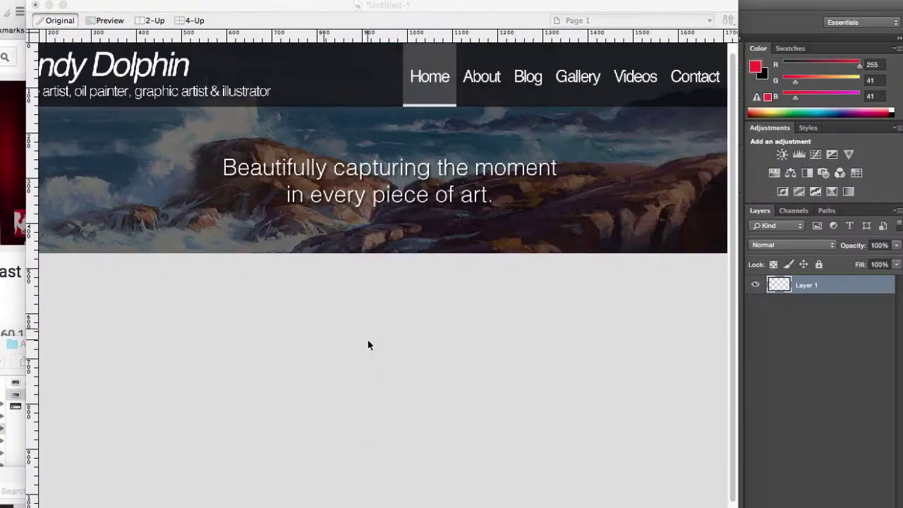
text(185)
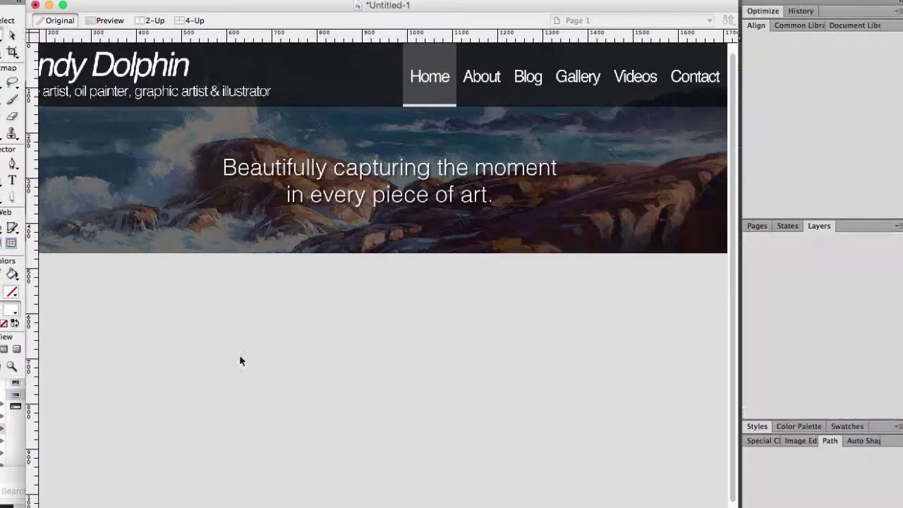
drag(32, 351, 512, 347)
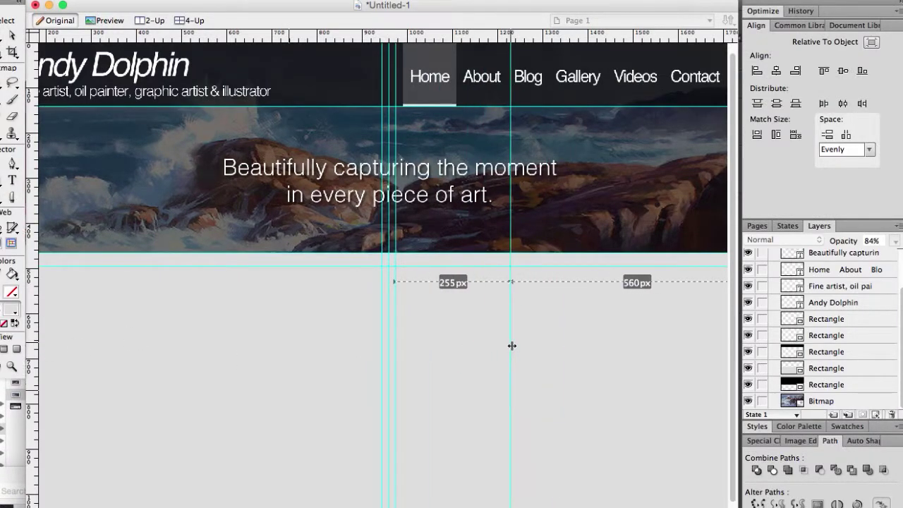
click(510, 344)
key(super+minus)
Draw white content boxes for the wide main column and the narrower side column below the banner, with a guide marking the gutter
drag(94, 271, 481, 505)
key(ctrl+z)
drag(95, 270, 483, 505)
drag(31, 345, 491, 345)
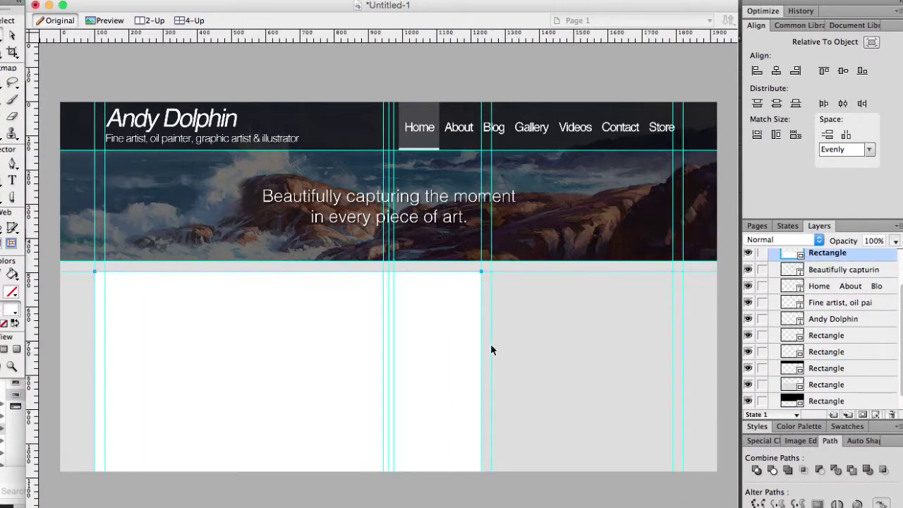
drag(104, 397, 490, 397)
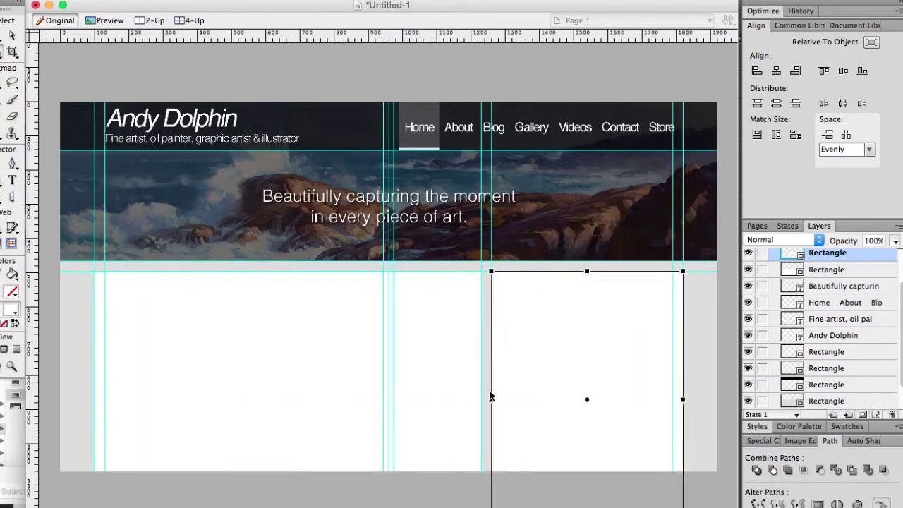
Add inner padding guides for the content boxes: one horizontal below their upper edges and one vertical on each side of the gutter
click(423, 352)
drag(32, 300, 471, 300)
drag(305, 37, 311, 282)
drag(387, 282, 501, 277)
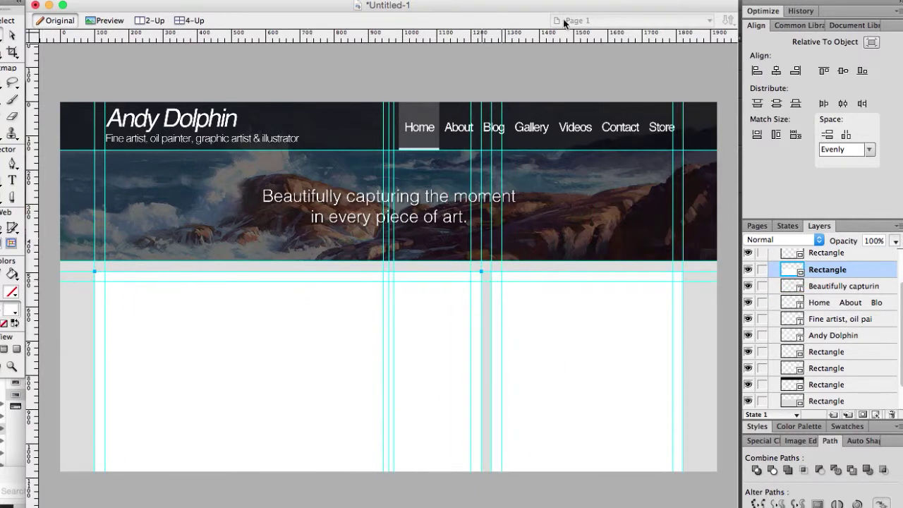
Draw a thin accent bar along the wide content box's upper edge in a dark blue sampled from the banner, at 42% opacity
scroll(284, 63, up, 3)
click(11, 309)
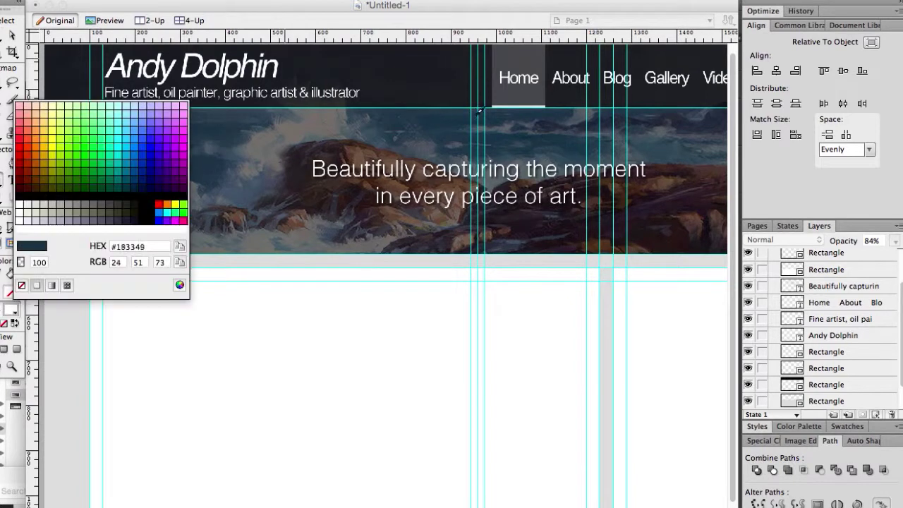
click(376, 130)
drag(90, 269, 599, 271)
key(4)
key(2)
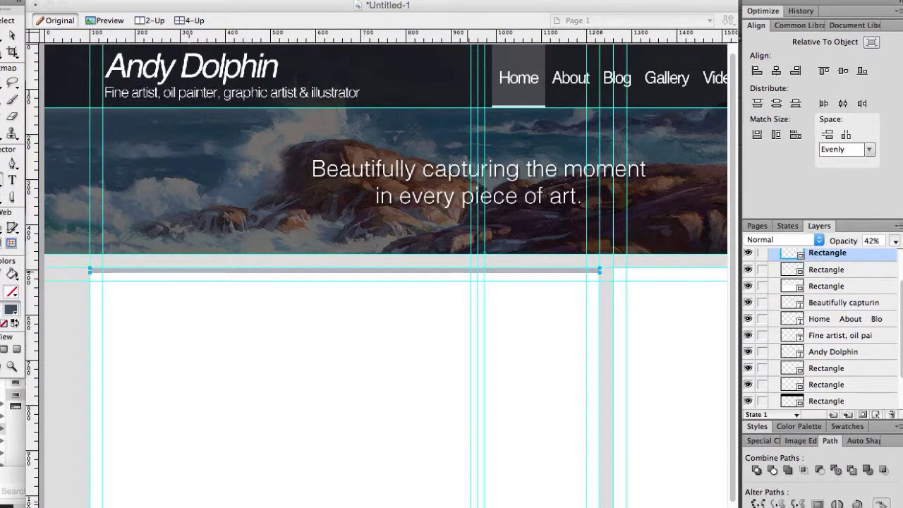
Refine the height of the wide content box's accent bar and set its opacity to 42%
key(ctrl+shift+Down)
key(ctrl+equal)
key(ctrl+equal)
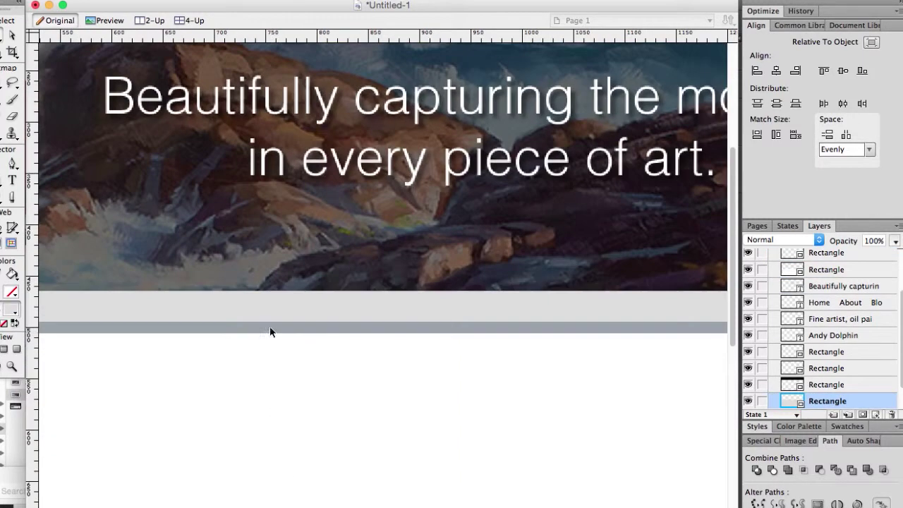
drag(178, 321, 179, 334)
key(4)
key(2)
key(ctrl+equal)
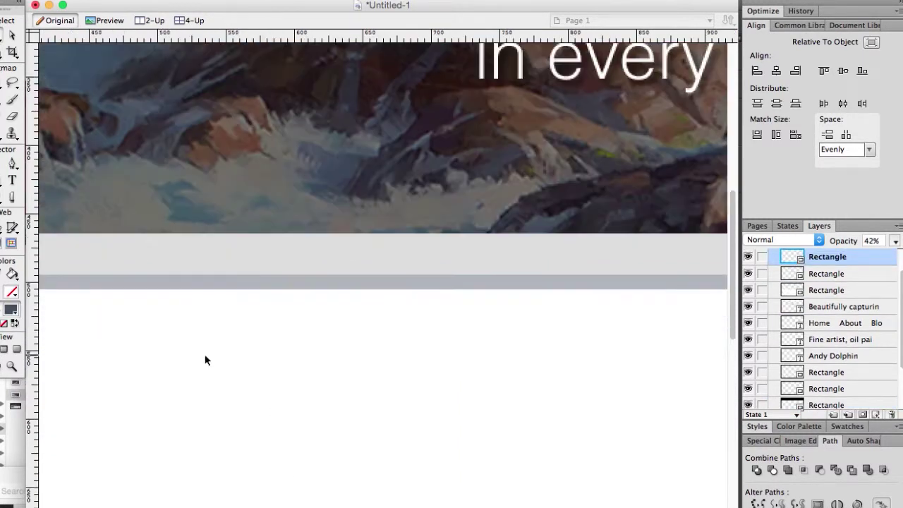
Add a matching accent bar along the narrow content box's upper edge and lock the background rectangles and banner bitmap
key(ctrl+0)
drag(260, 272, 462, 272)
key(ctrl+equal)
key(ctrl+equal)
key(ctrl+0)
click(604, 456)
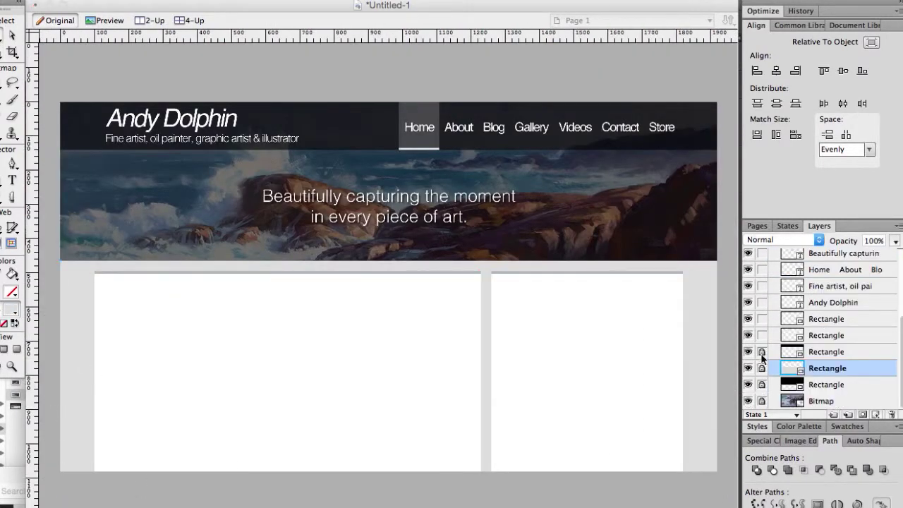
Add soft drop shadows to both white content boxes
click(283, 272)
click(437, 505)
key(Escape)
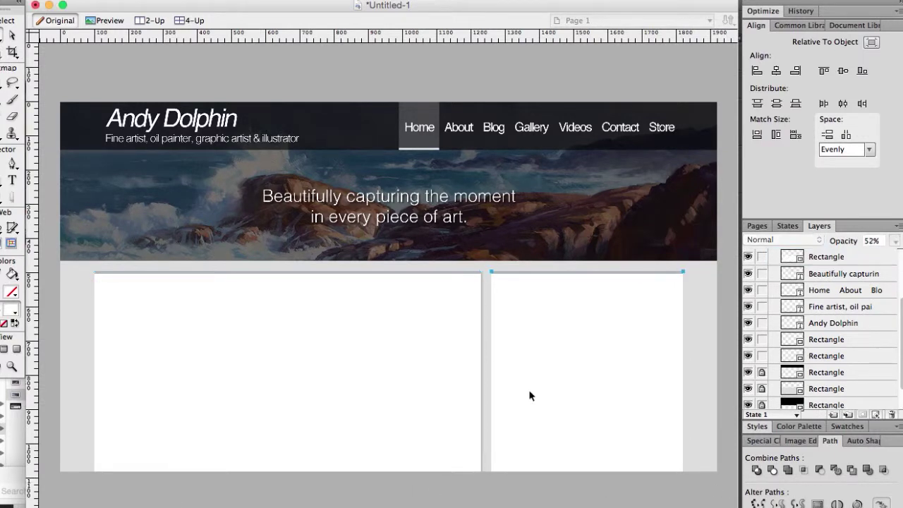
key(ctrl+semicolon)
drag(171, 348, 493, 385)
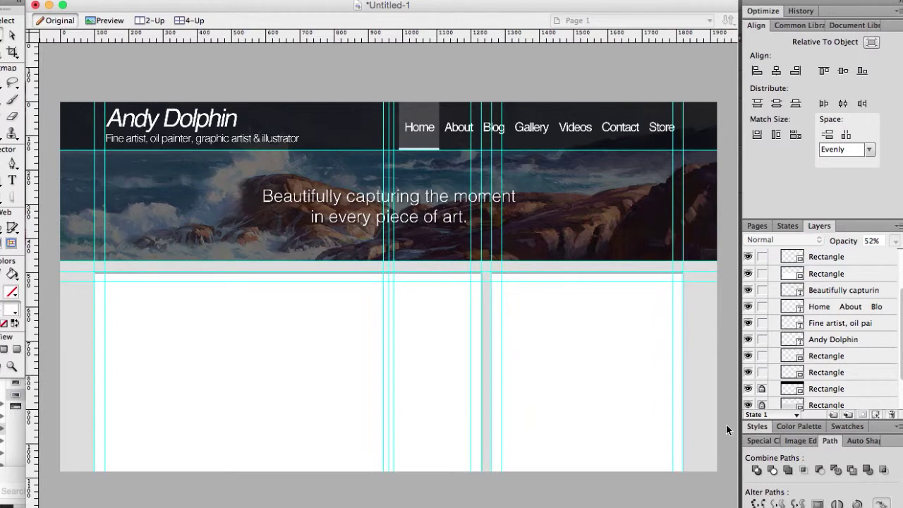
key(ctrl+semicolon)
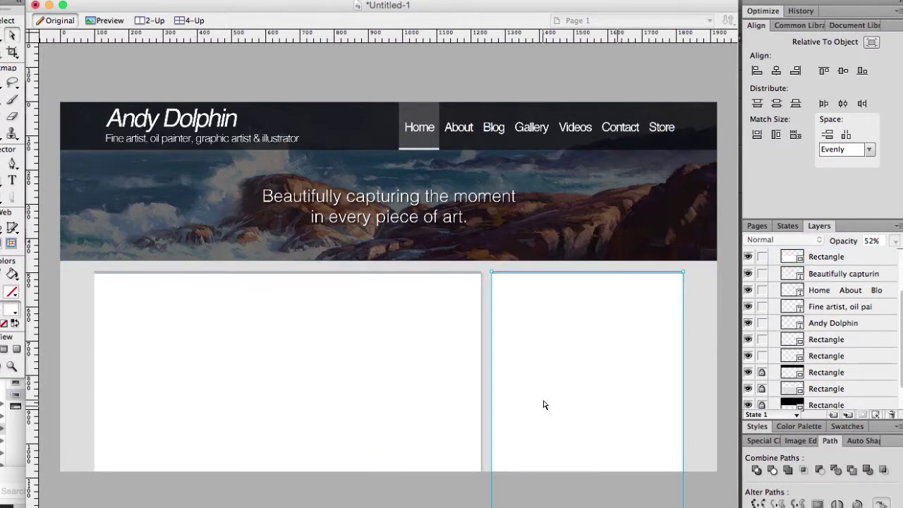
key(super+equal)
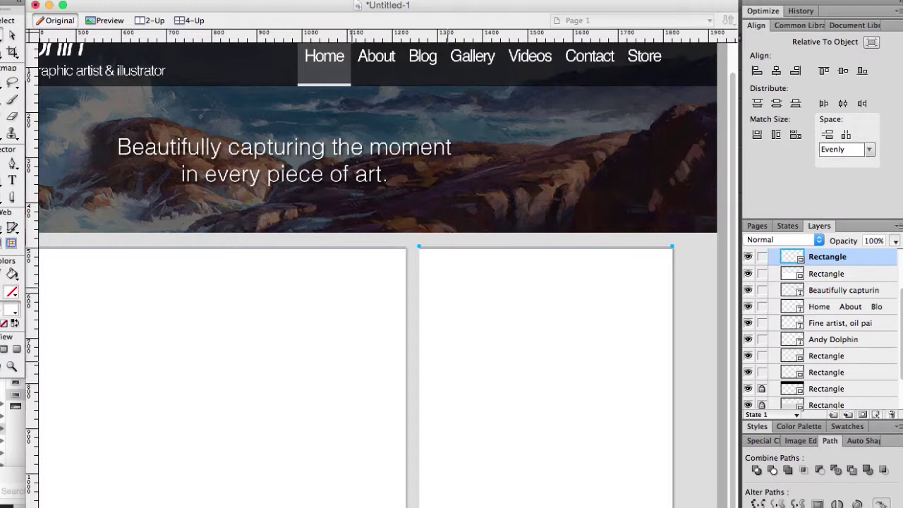
key(super+bracketleft)
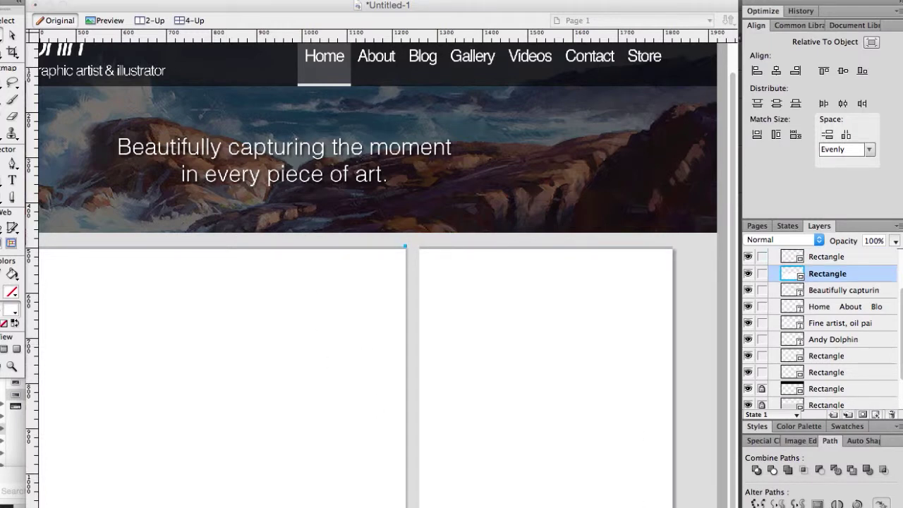
key(super+bracketright)
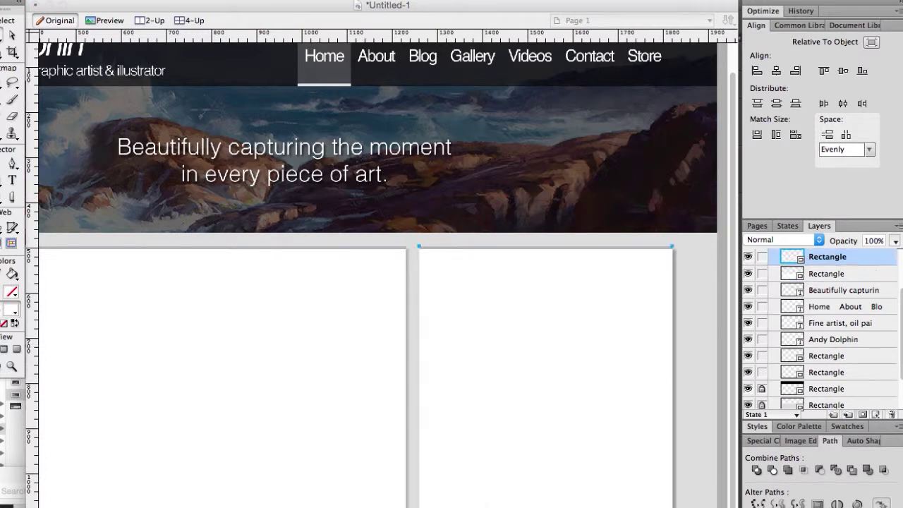
Recolour the accent bars of both content boxes steel blue at 78% opacity
key(super+v)
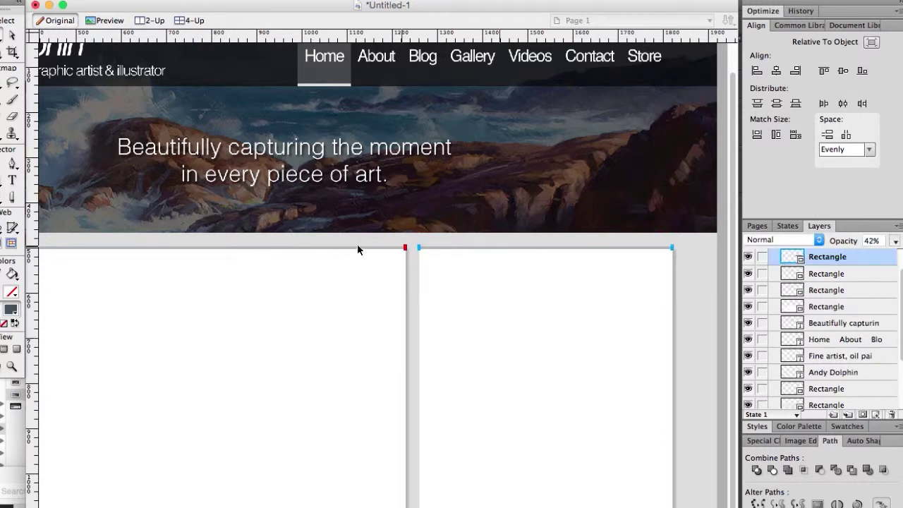
click(11, 308)
click(179, 284)
click(382, 297)
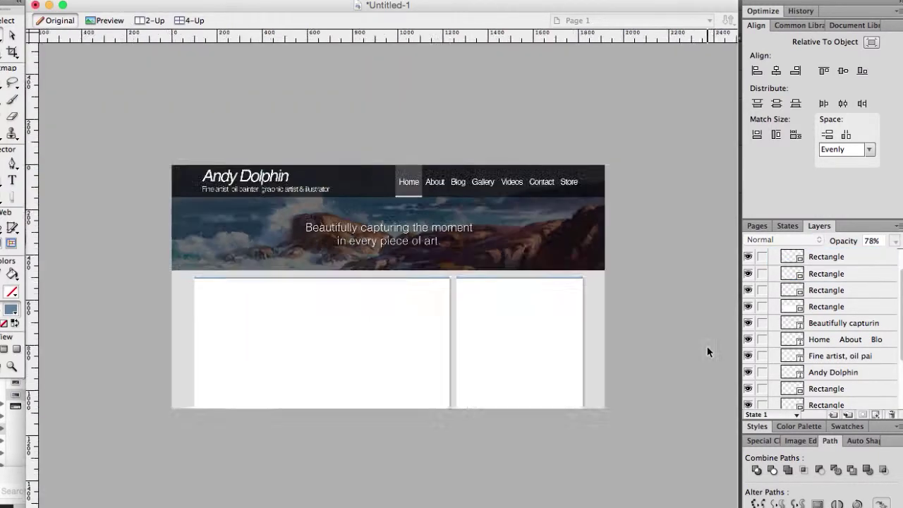
Add a bold dark grey heading in the main column with the artist's name and "- Fine Artist, oil painter, graphic artist & illustrator"
key(super+0)
click(12, 180)
key(super+semicolon)
click(11, 308)
click(106, 281)
drag(381, 295, 472, 297)
text(Andy Dolphin)
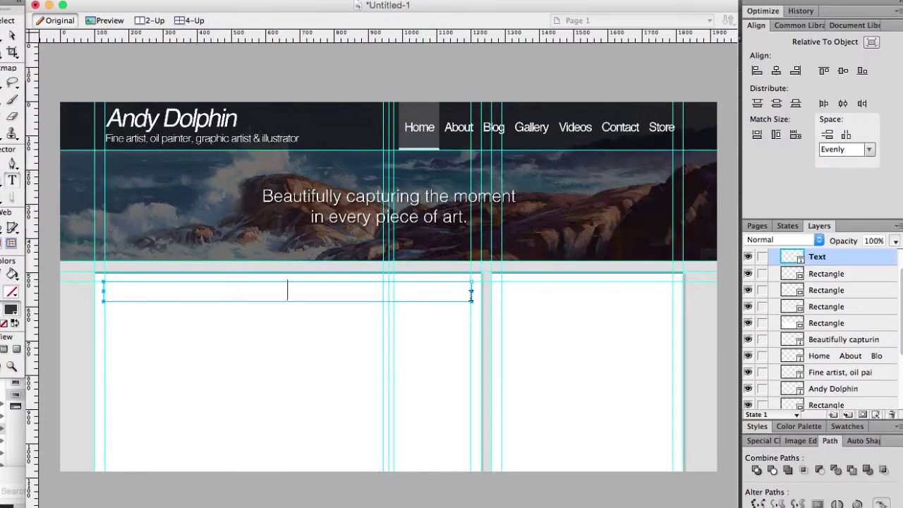
key(super+a)
text(Andy Dolphin -)
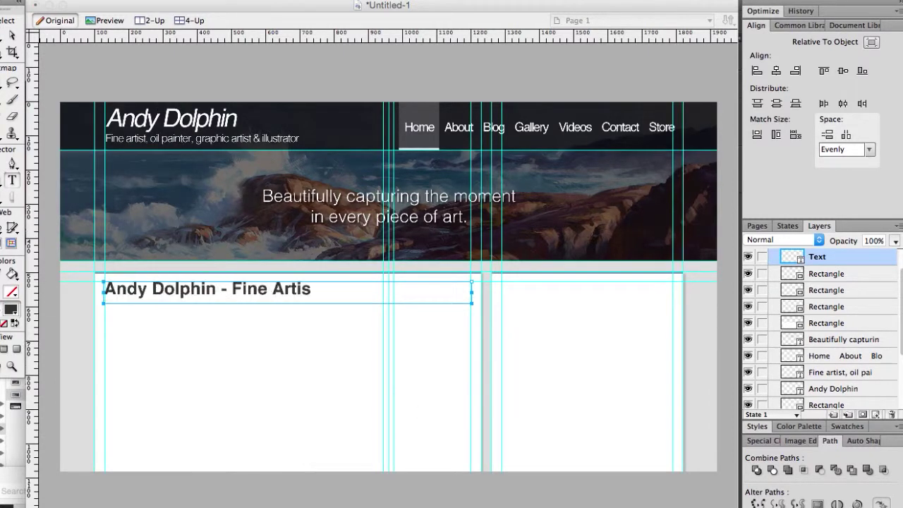
text(Fine Artist, oil painter, graphic artist & illustrato)
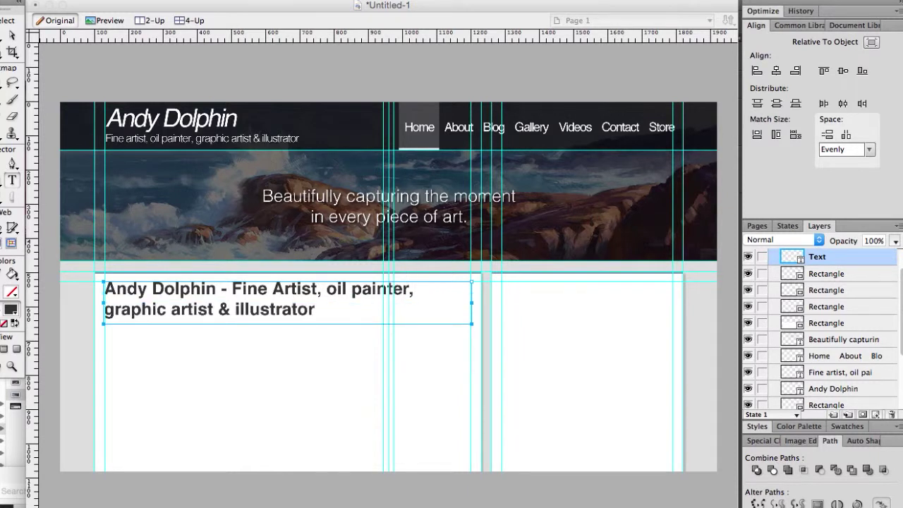
text(r)
Reduce the main column heading's text size until it fits on a single line
key(super+a)
click(10, 308)
click(21, 105)
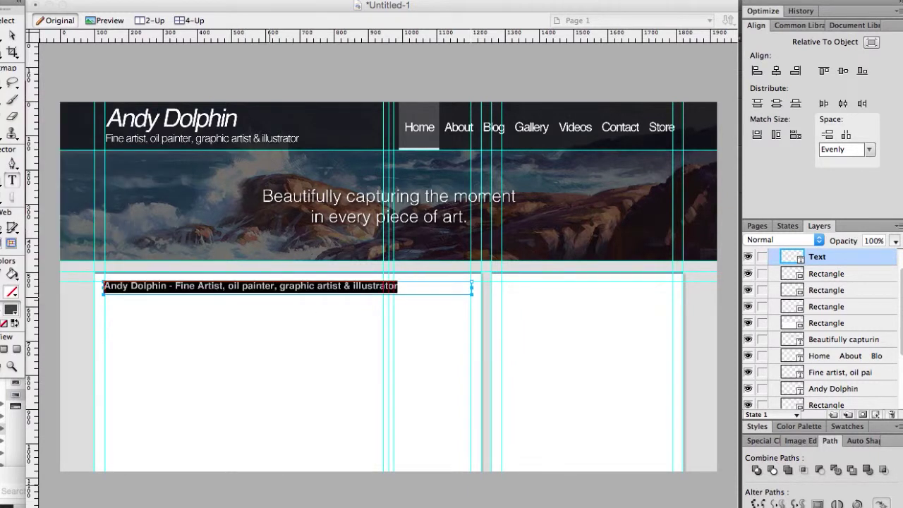
key(super+shift+period)
key(super+shift+comma)
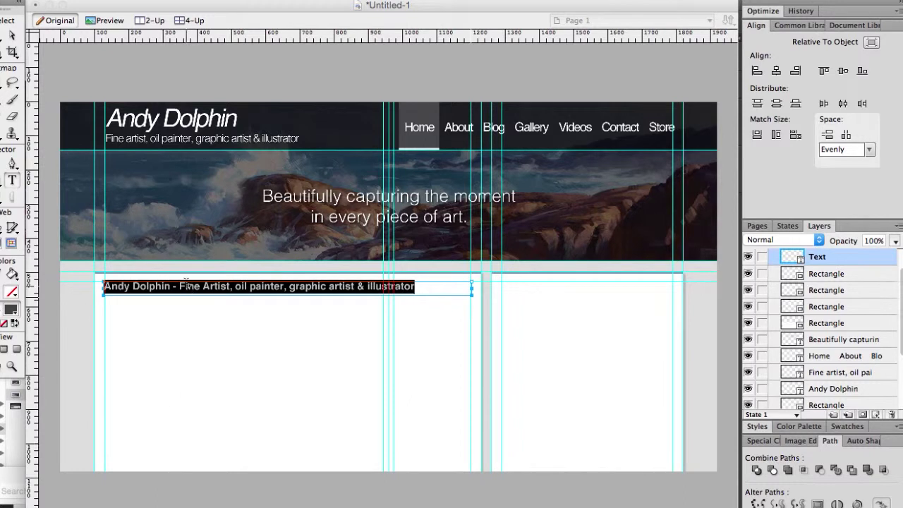
key(Escape)
key(v)
Copy the heading into the side column, fit its text box to the padding guides and change the text to "Latest Post"
drag(200, 288, 431, 285)
drag(725, 292, 525, 292)
drag(438, 288, 578, 287)
drag(652, 293, 672, 293)
double_click(584, 301)
text(Latest Post)
Place article-image.png below the main column heading, aligned to the padding guide, and give it a soft drop shadow
click(395, 451)
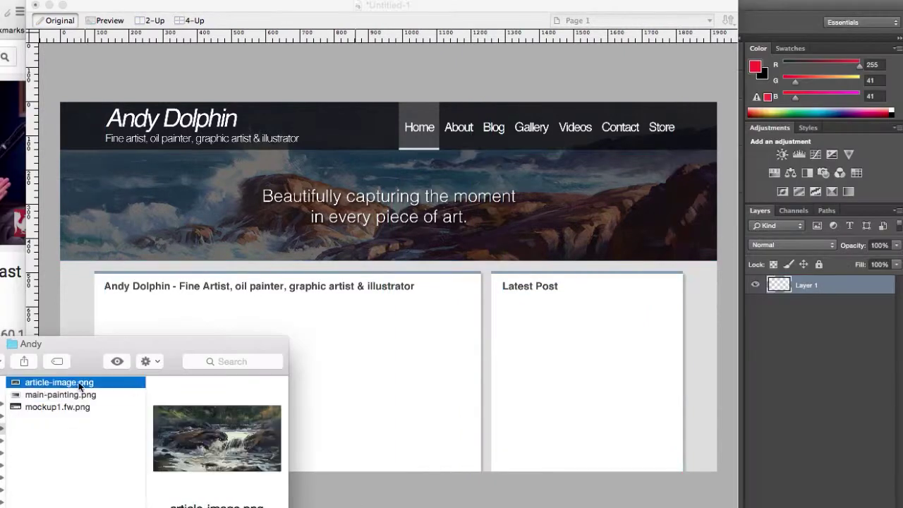
drag(56, 378, 137, 328)
click(542, 446)
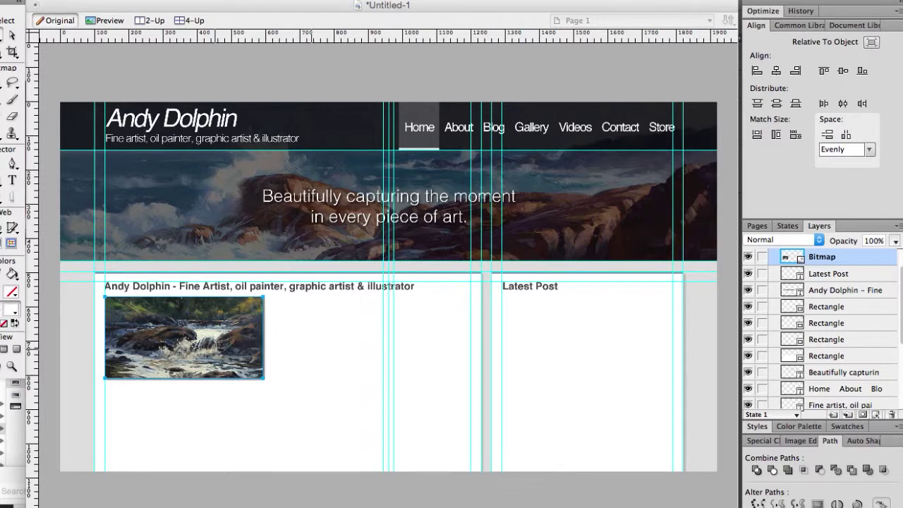
click(826, 356)
key(super+Tab)
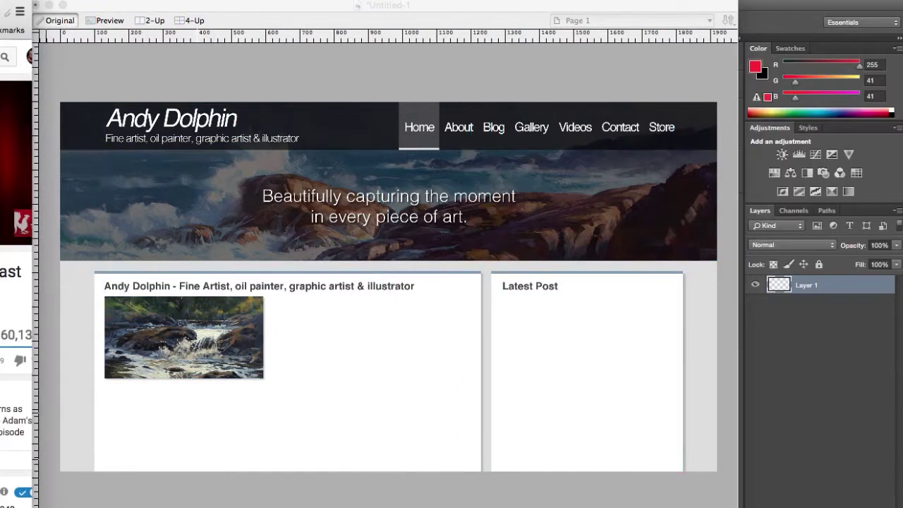
click(299, 386)
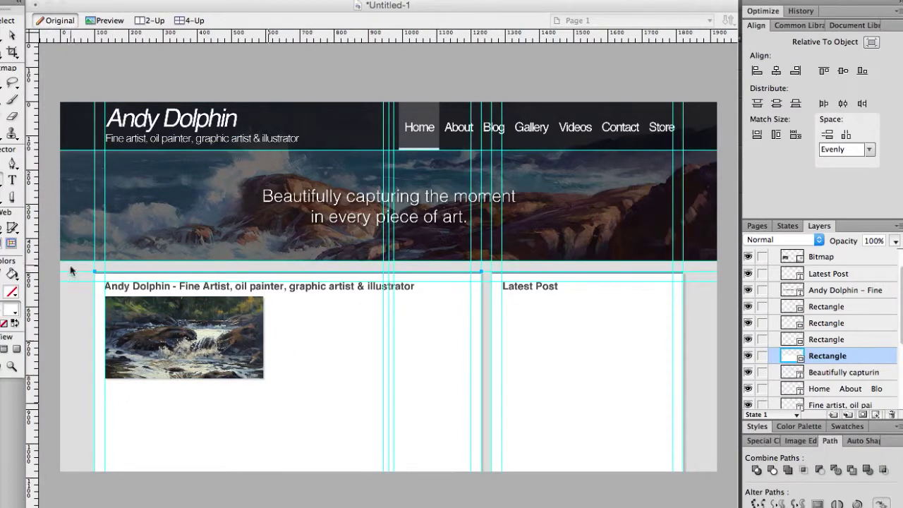
click(156, 56)
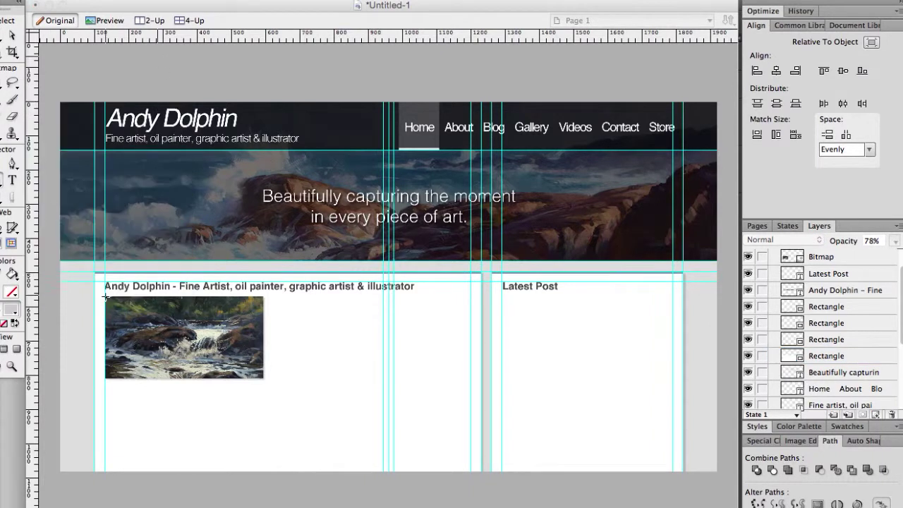
Draw a light grey rectangle over the image and a larger one over the article area, and subtract the smaller from the larger
drag(105, 297, 264, 378)
click(11, 309)
click(24, 226)
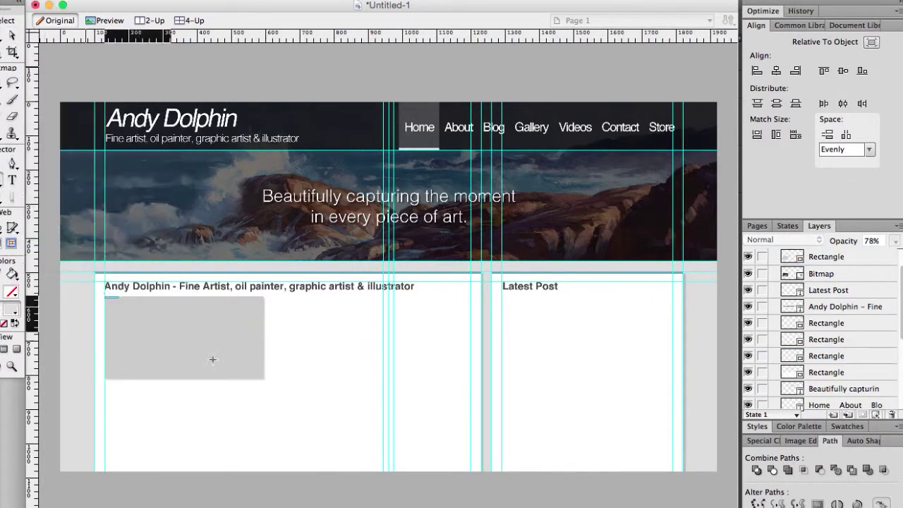
drag(104, 296, 471, 487)
scroll(843, 312, up, 1)
shift+click(826, 296)
click(819, 470)
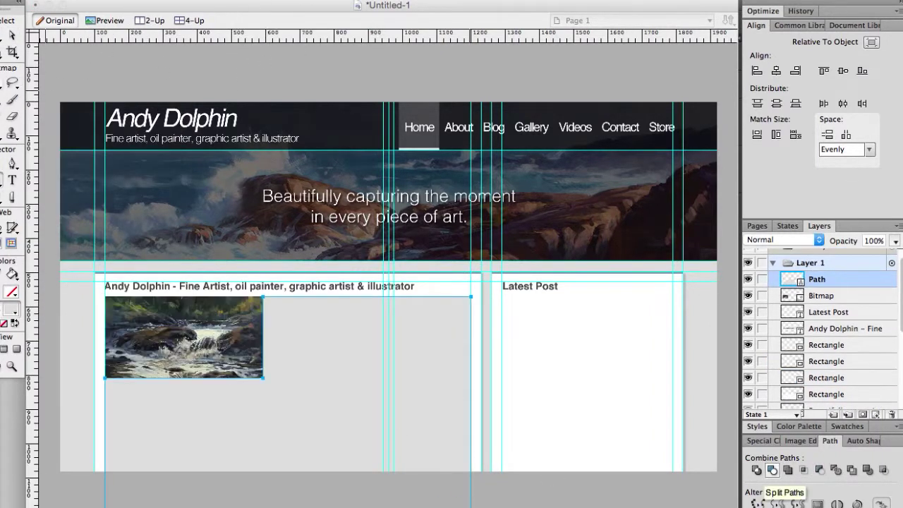
Paste the artist biography starting "Art has been a part of my life", flow it inside the L-shaped path and enlarge the text
key(super+v)
shift+click(364, 382)
click(11, 309)
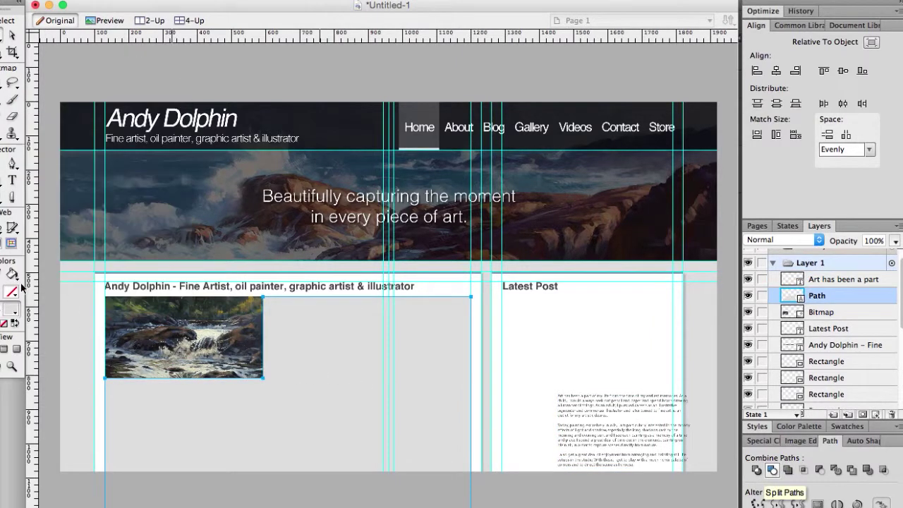
click(50, 43)
double_click(313, 357)
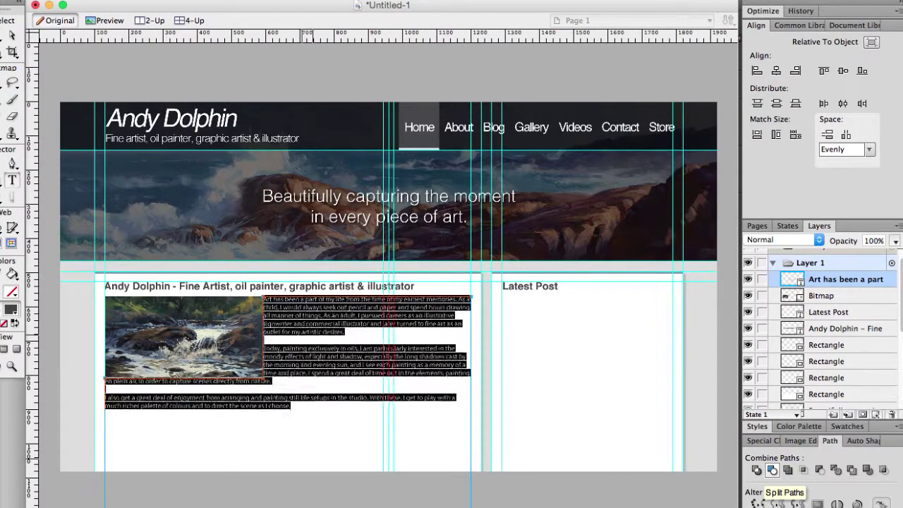
key(Escape)
key(Escape)
Widen the gap between the image and the wrapped biography text, and insert a blank line after the first paragraph
key(super+equal)
drag(337, 165, 349, 167)
scroll(235, 369, left, 3)
key(t)
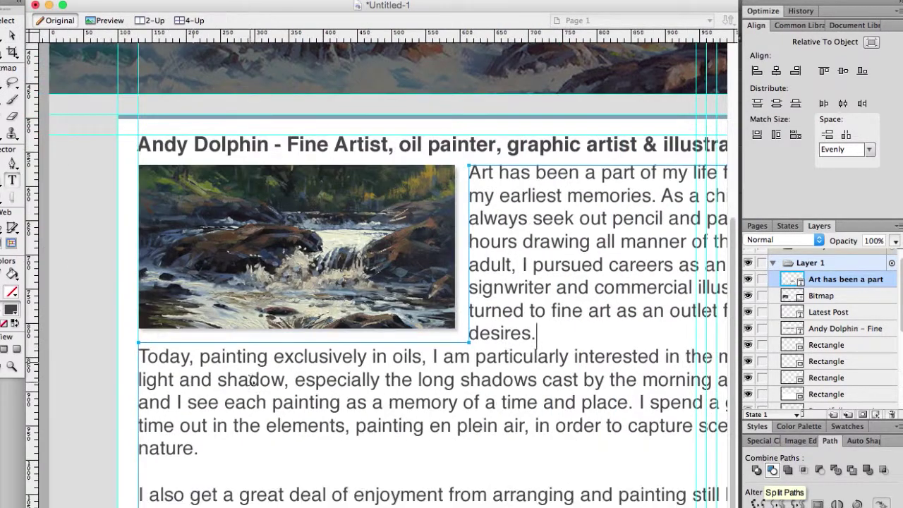
key(super+minus)
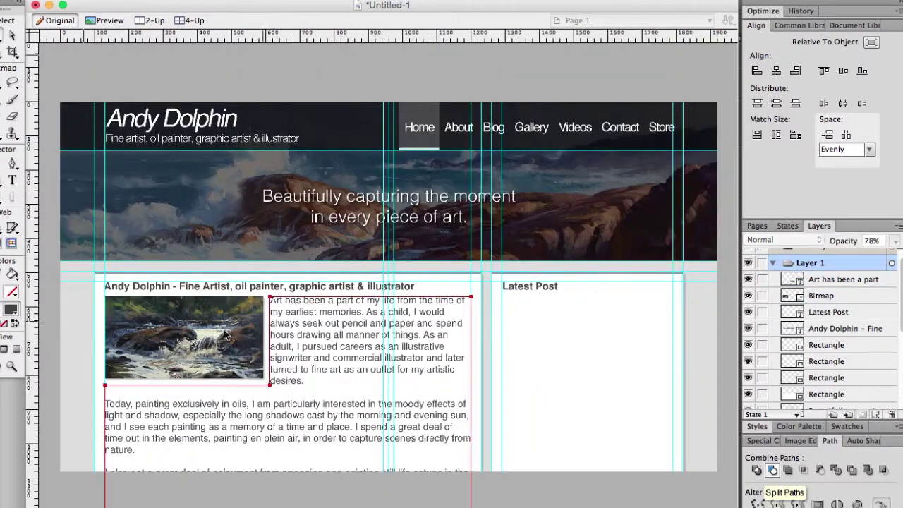
Hide the guides, move the article image and wrapped biography slightly down from the heading, and slightly reduce the biography's text size
click(268, 302)
shift+click(182, 326)
key(super+semicolon)
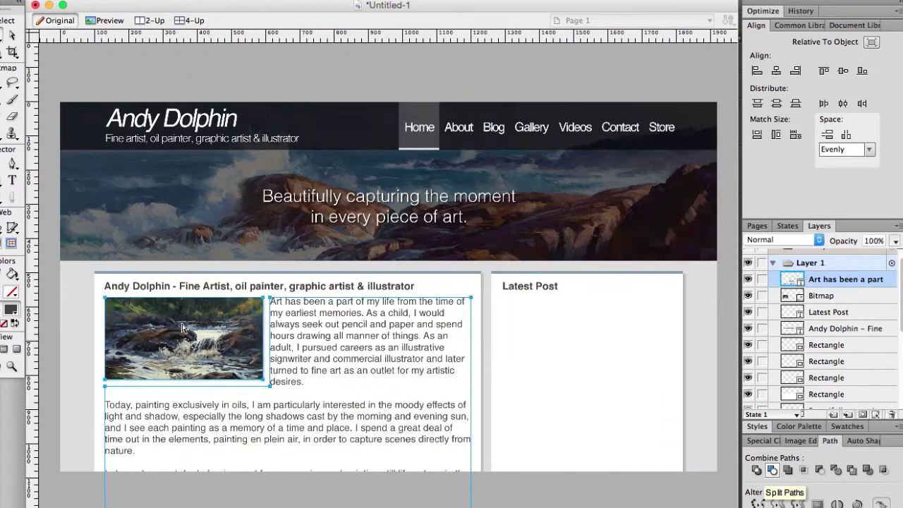
key(shift+Down)
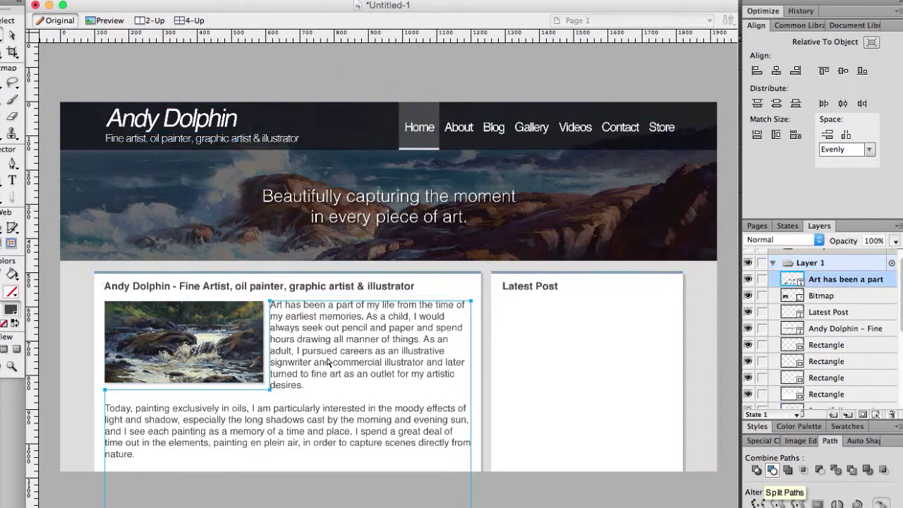
double_click(362, 430)
key(Escape)
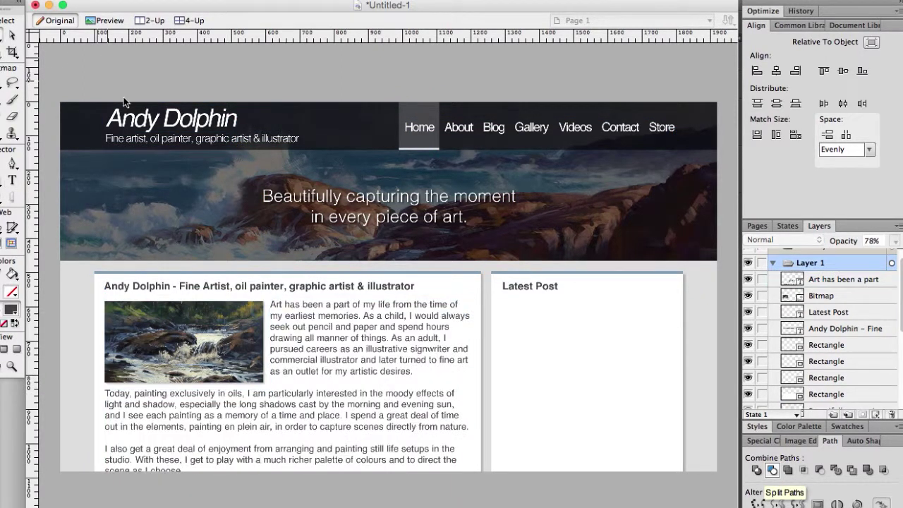
Add the "Bill Shorten caricature video" post text under the Latest Post heading, with its title in bold and a blank line after it
key(super+Tab)
key(super+Tab)
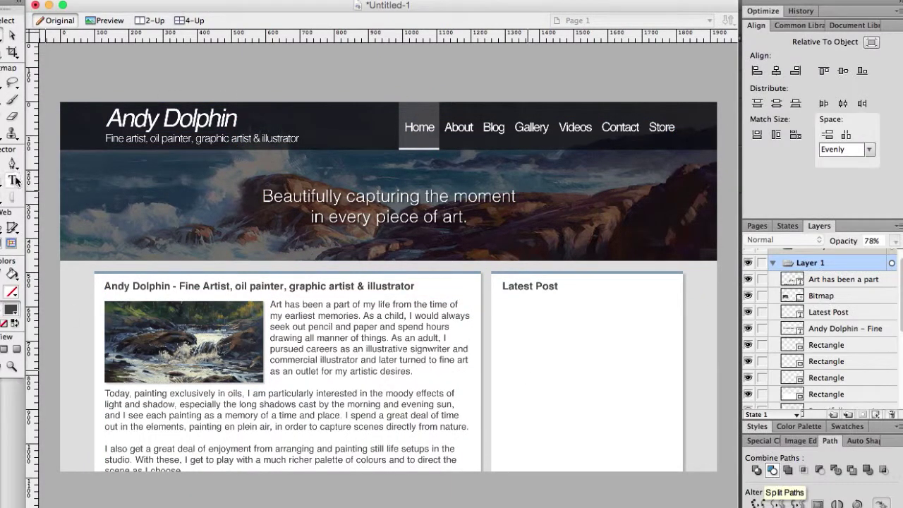
text(Bill Shorten caricature video …and another caricature video. This time, Opposition Leader Bill Shorten. I had to go back in a couple of times and make adjustments to this one after it was "finished".)
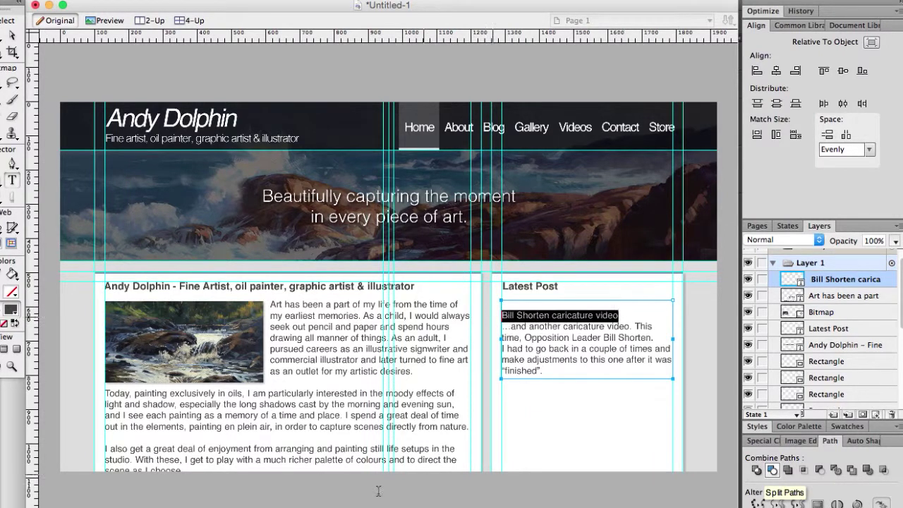
click(634, 311)
key(Return)
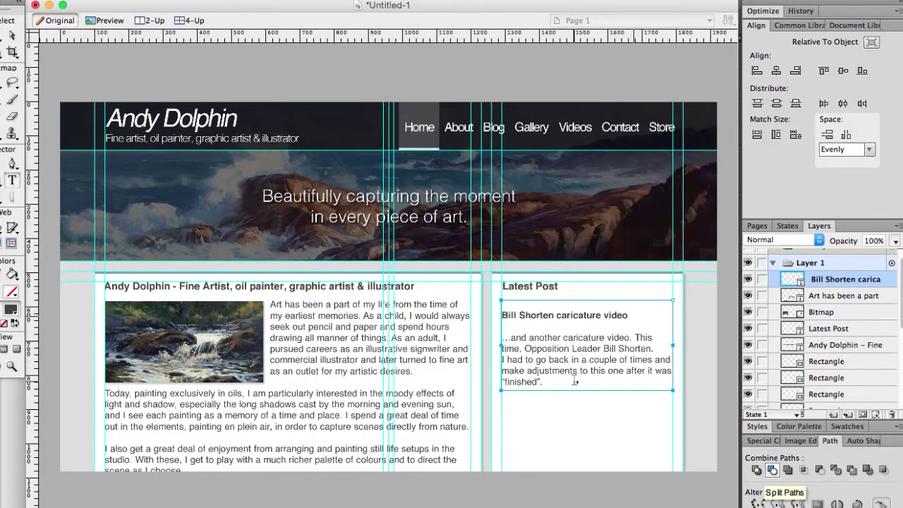
Move the post text up closer to the Latest Post heading and colour its title dark blue
drag(531, 350, 530, 340)
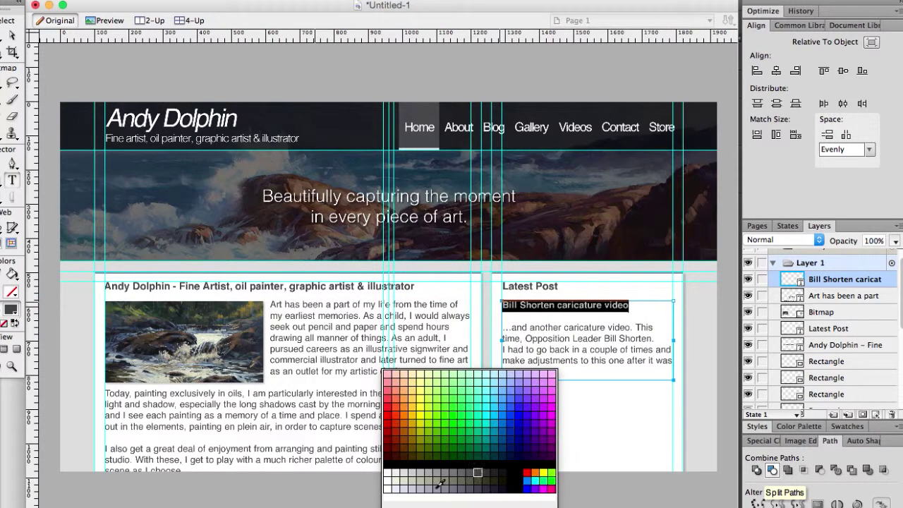
click(502, 445)
click(382, 297)
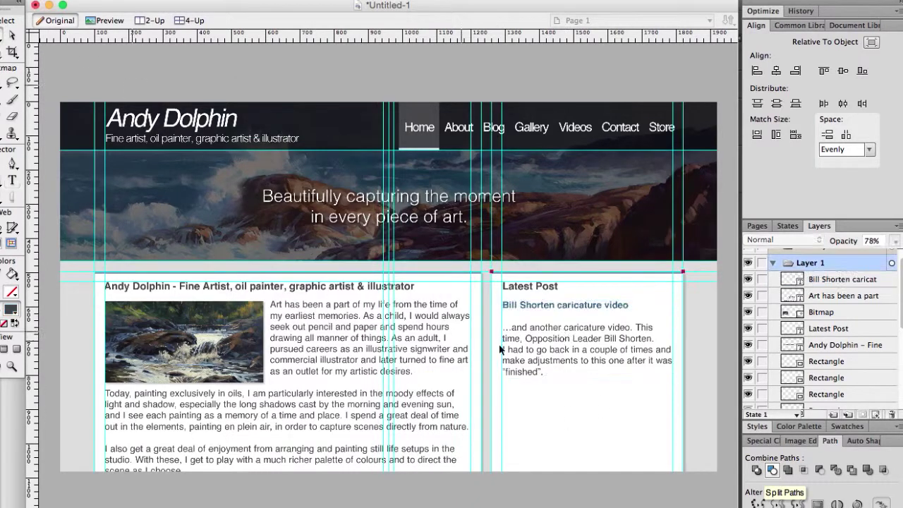
Place the caricature image centred below the post text in the Latest Post box, and hide the guides
drag(607, 502, 616, 408)
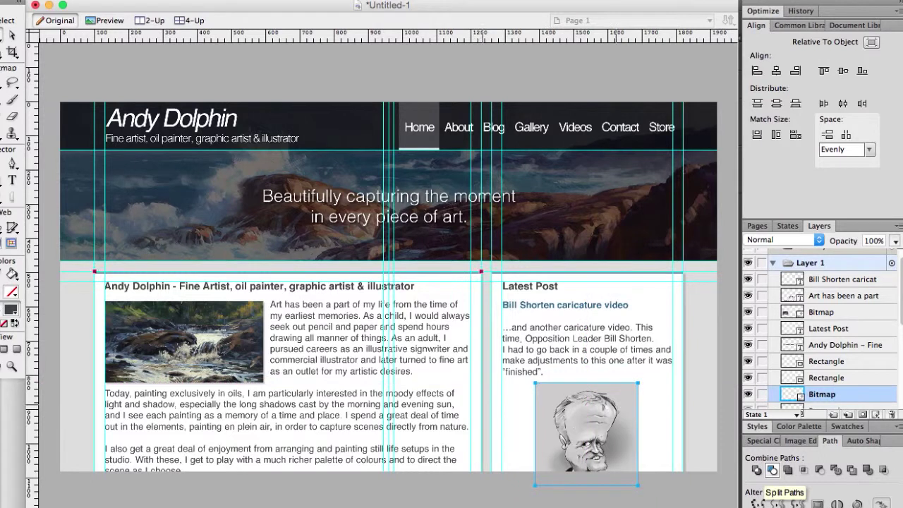
click(727, 400)
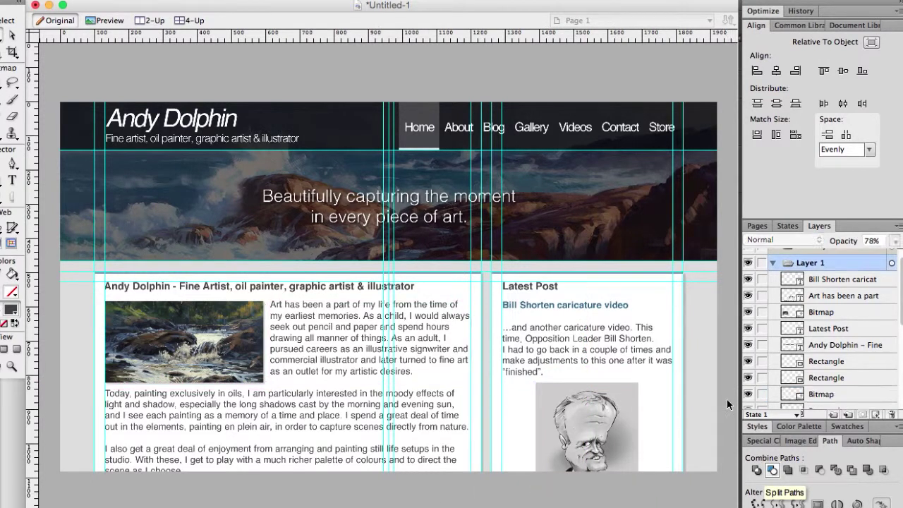
key(super+semicolon)
key(super+minus)
key(super+equal)
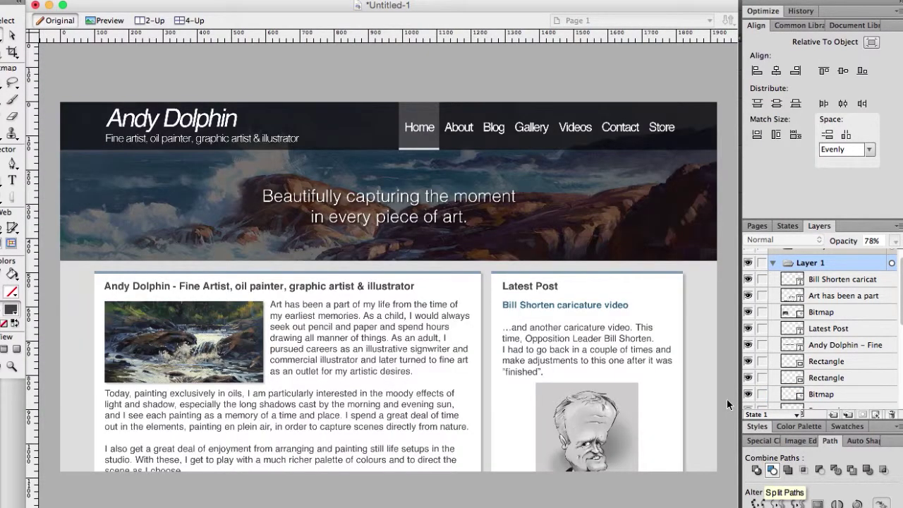